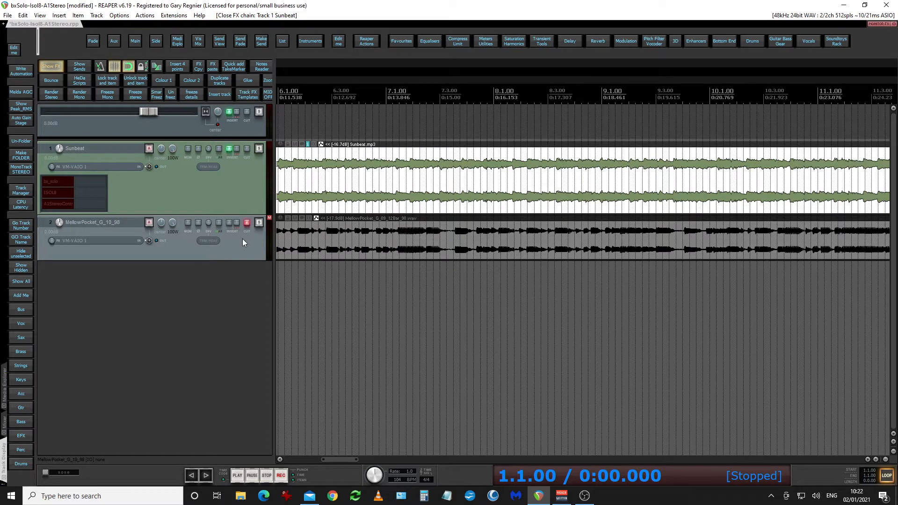
- Open bx_solo on the Sunbeat track, enable it and reset its stereo width to 100%
{"action": "left_click", "coordinate": [238, 174]}
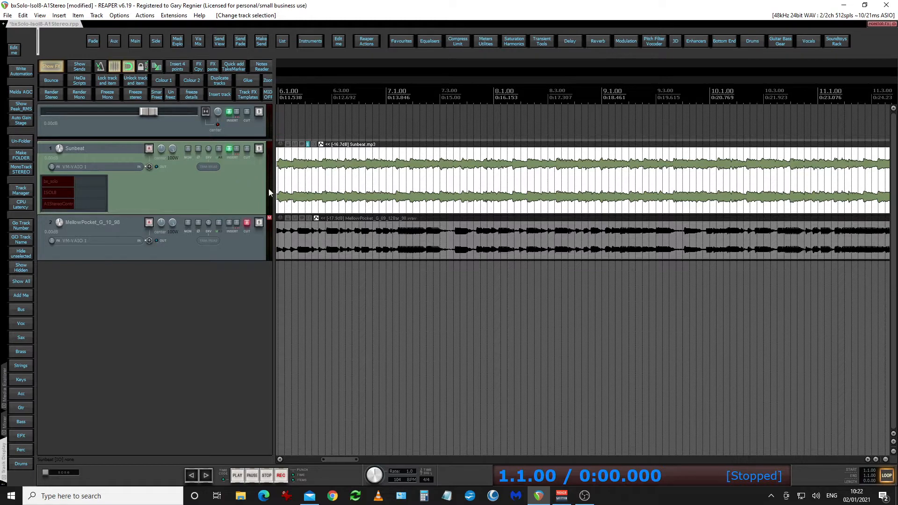
{"action": "scroll", "coordinate": [440, 196], "scroll_direction": "down", "scroll_amount": 4}
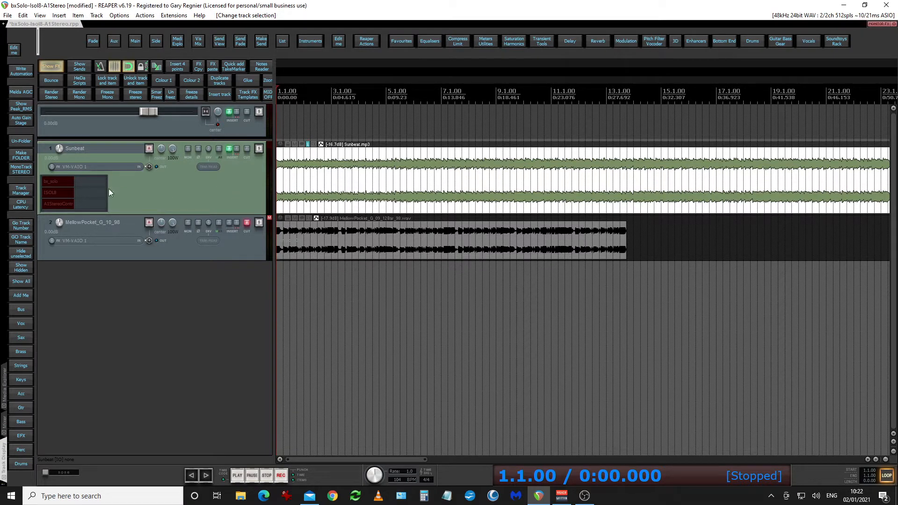
{"action": "left_click", "coordinate": [53, 183]}
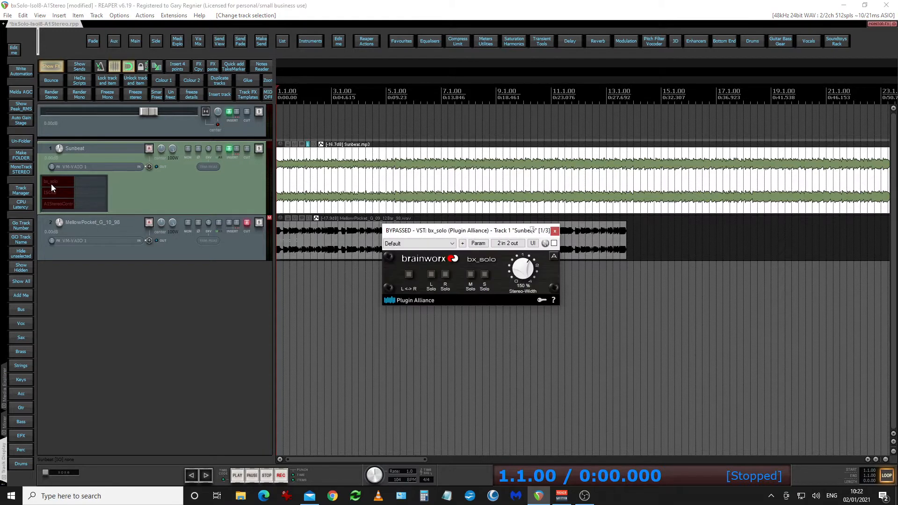
{"action": "left_click", "coordinate": [554, 243]}
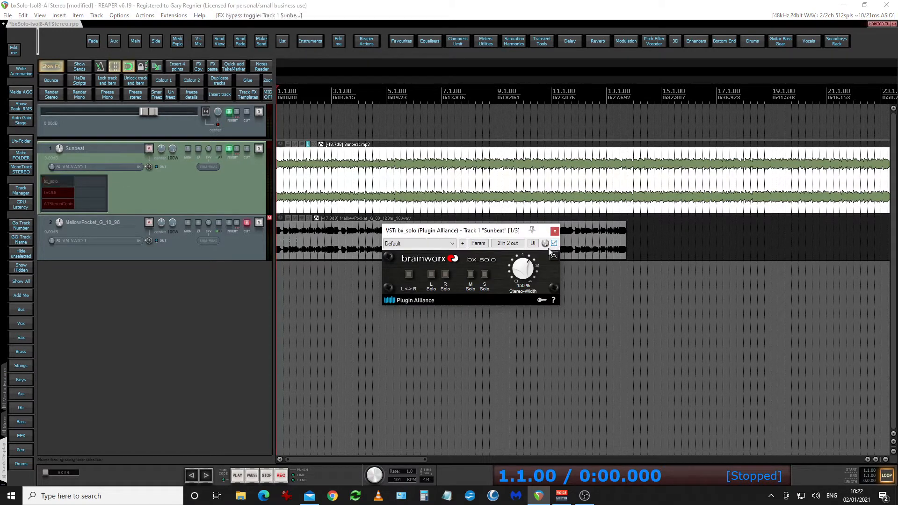
{"action": "double_click", "coordinate": [522, 270]}
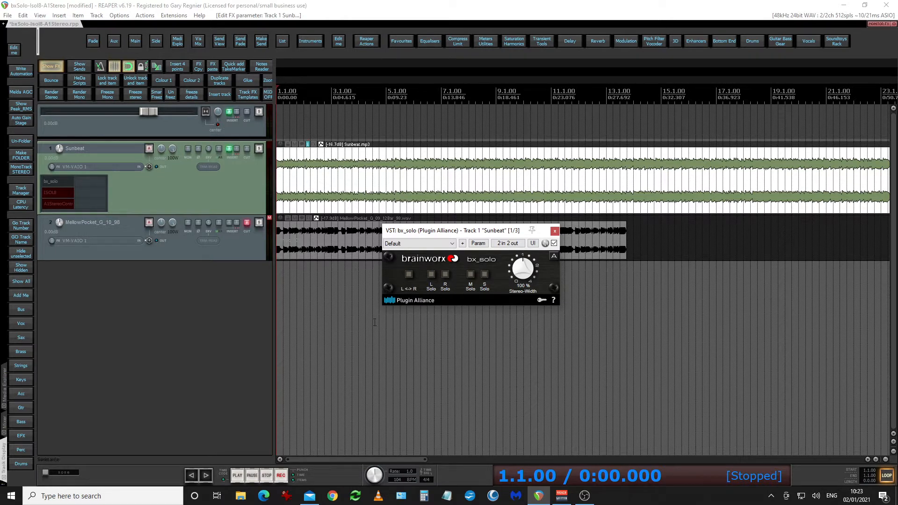
- Play the project and audition bx_solo's left-right channel swap on and off twice, ending with the swap disabled
{"action": "left_click", "coordinate": [239, 475]}
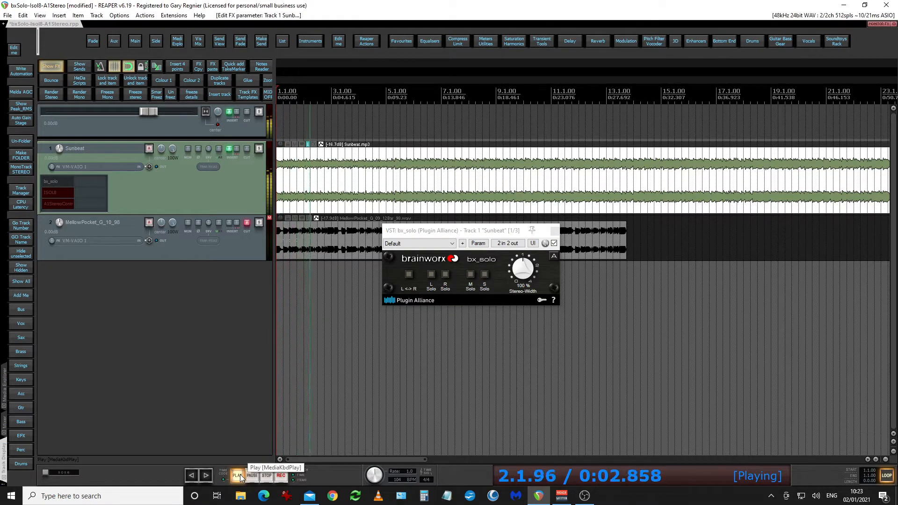
{"action": "left_click", "coordinate": [407, 277]}
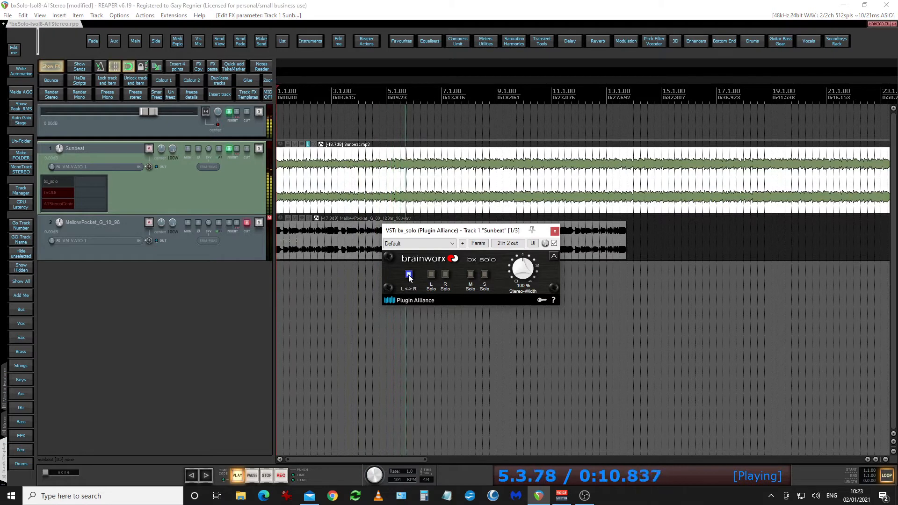
{"action": "left_click", "coordinate": [409, 275]}
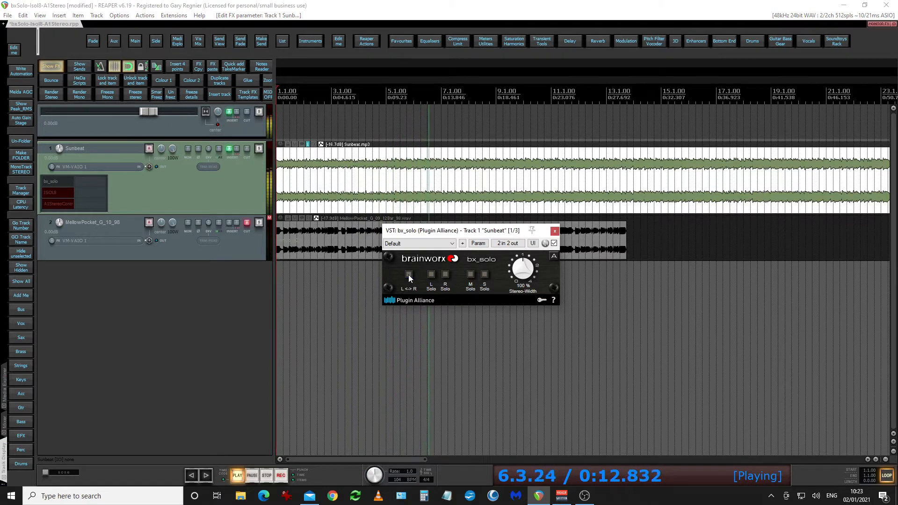
{"action": "left_click", "coordinate": [409, 275]}
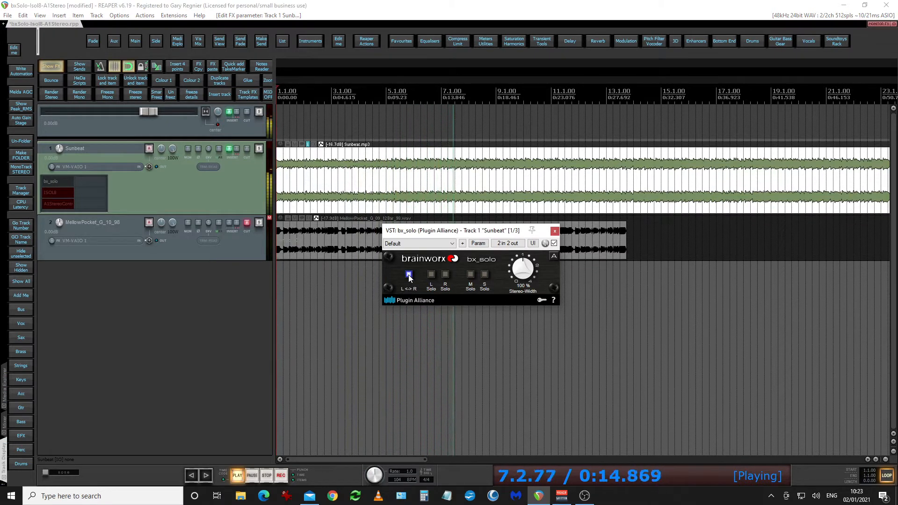
{"action": "left_click", "coordinate": [408, 275]}
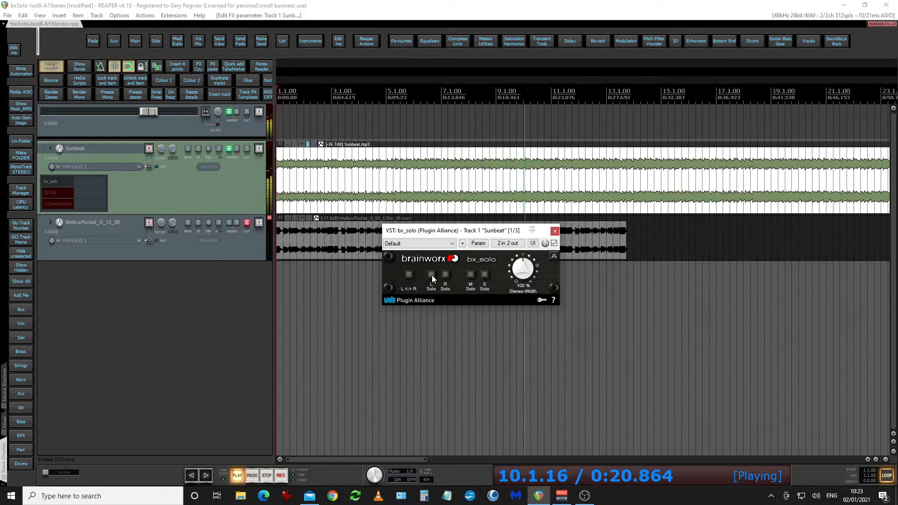
- Audition the left channel and the right channel alone in bx_solo, finishing with both solos off
{"action": "left_click", "coordinate": [431, 275]}
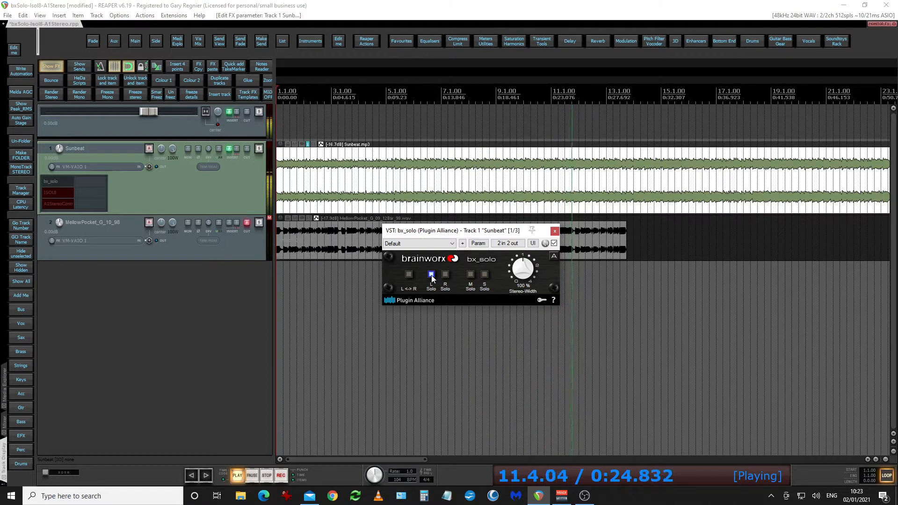
{"action": "left_click", "coordinate": [445, 274]}
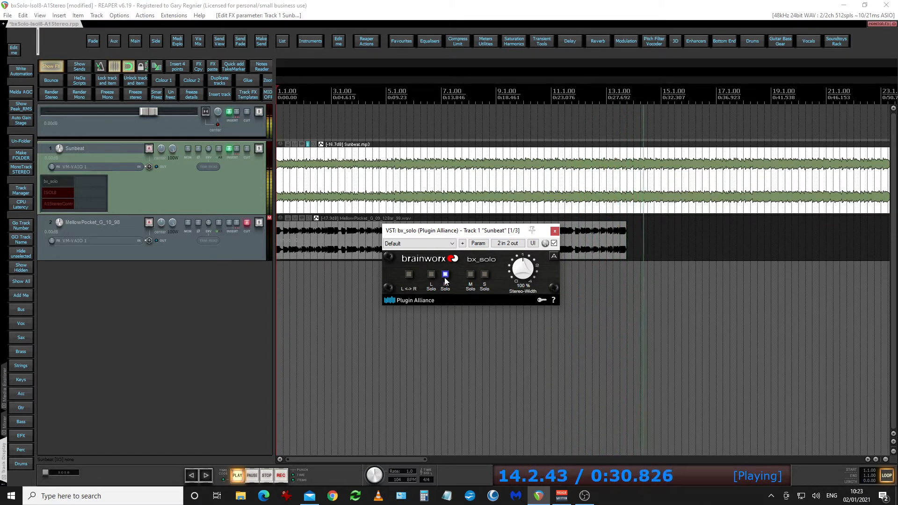
{"action": "left_click", "coordinate": [445, 276]}
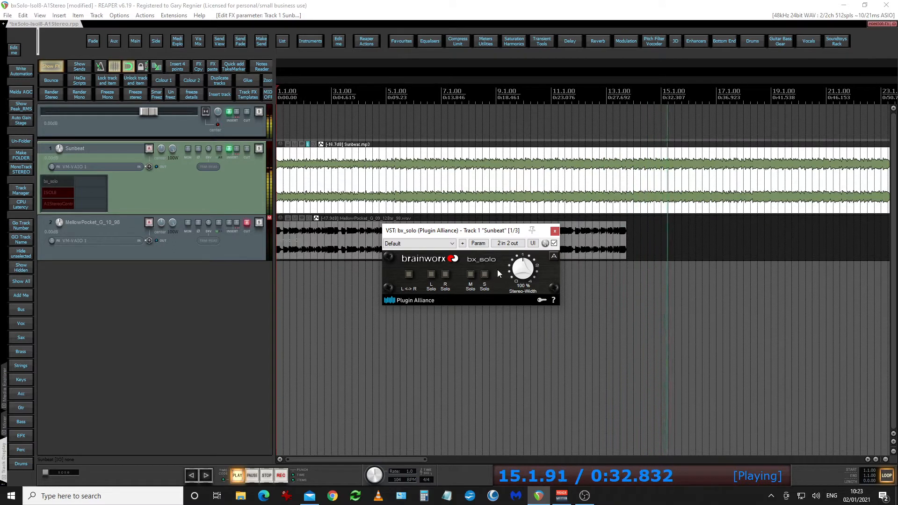
- Compare bx_solo's mid solo with the master output summed to mono, finishing with the solo off and the output in stereo
{"action": "left_click", "coordinate": [470, 275]}
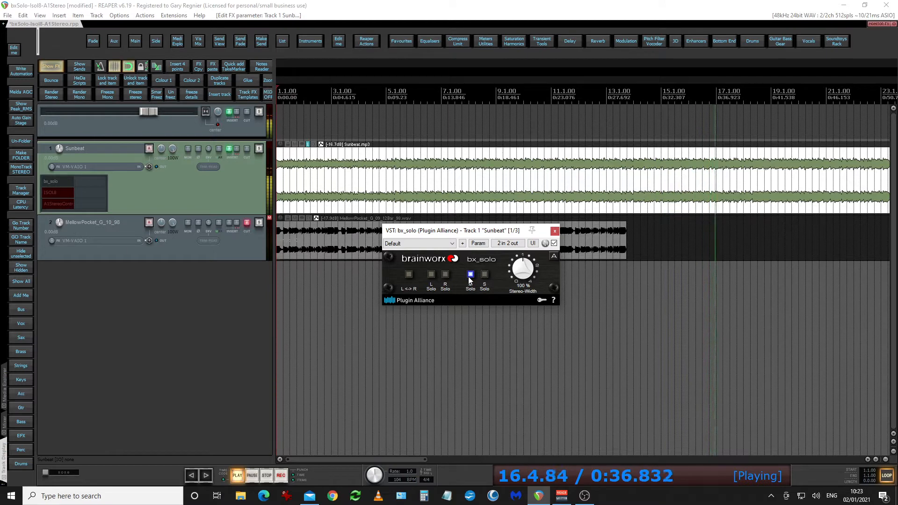
{"action": "left_click", "coordinate": [205, 113]}
{"action": "left_click", "coordinate": [471, 275]}
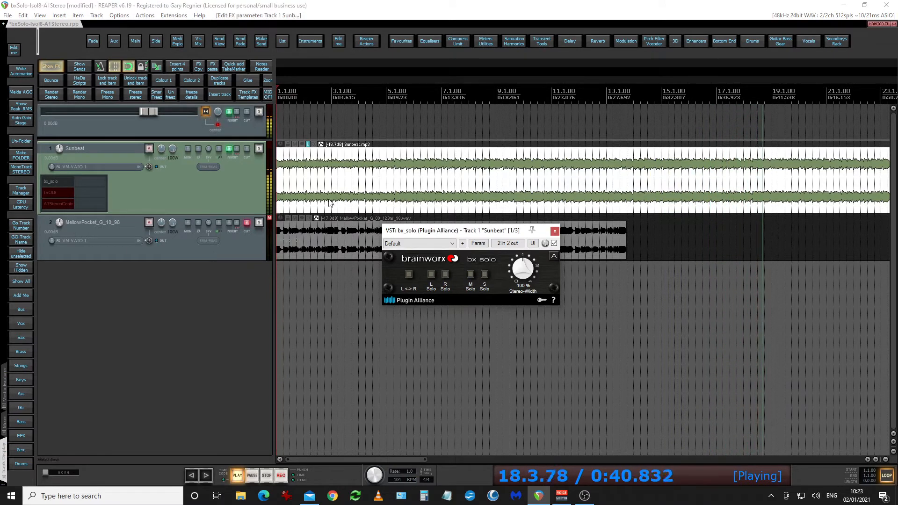
{"action": "left_click", "coordinate": [206, 112]}
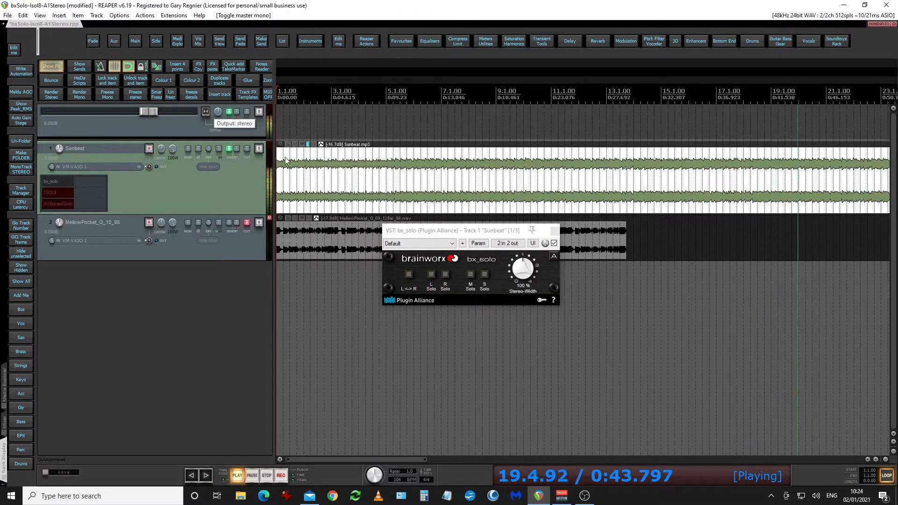
- Audition the side signal alone, and set the stereo width to 150% with the mid signal soloed, finishing with both solos off
{"action": "left_click", "coordinate": [485, 276]}
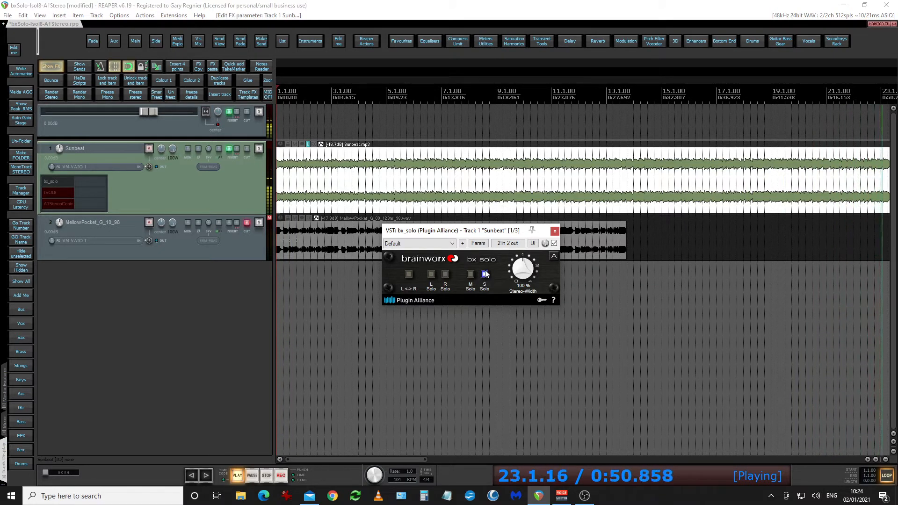
{"action": "left_click", "coordinate": [485, 275]}
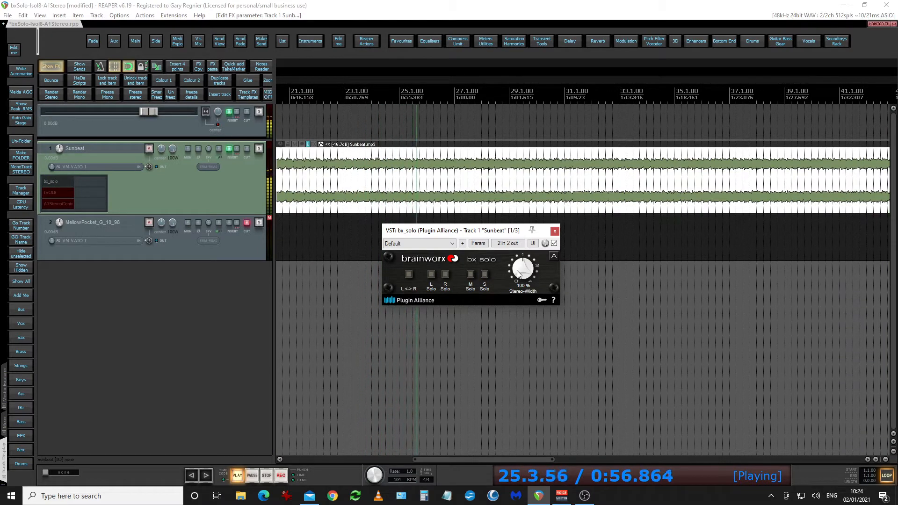
{"action": "left_click", "coordinate": [470, 274]}
{"action": "left_click_drag", "start_coordinate": [516, 277], "coordinate": [524, 268]}
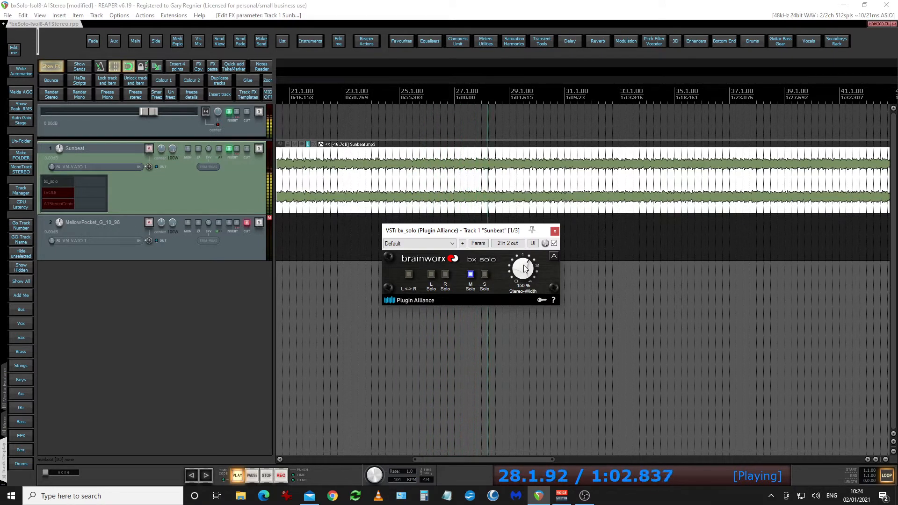
{"action": "left_click", "coordinate": [470, 275]}
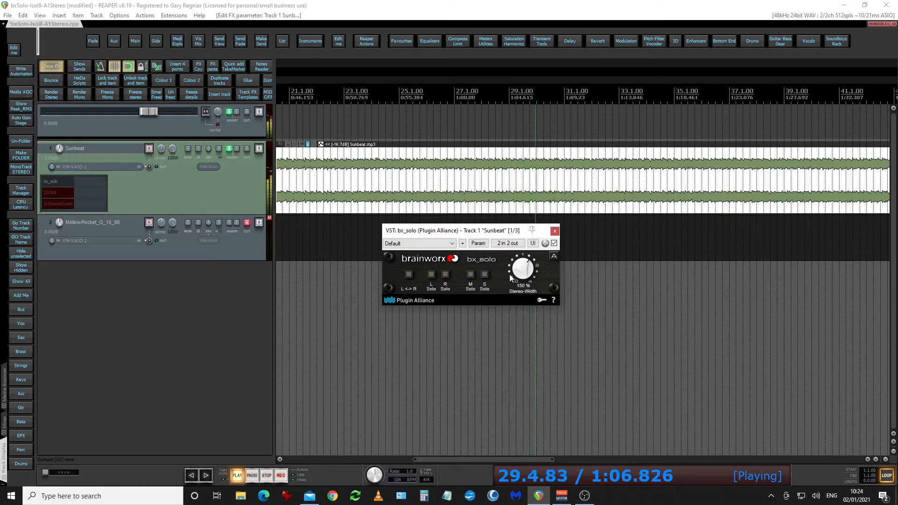
- Compare the widened sound with bx_solo bypassed, leave the plugin enabled and stop playback
{"action": "left_click", "coordinate": [554, 244]}
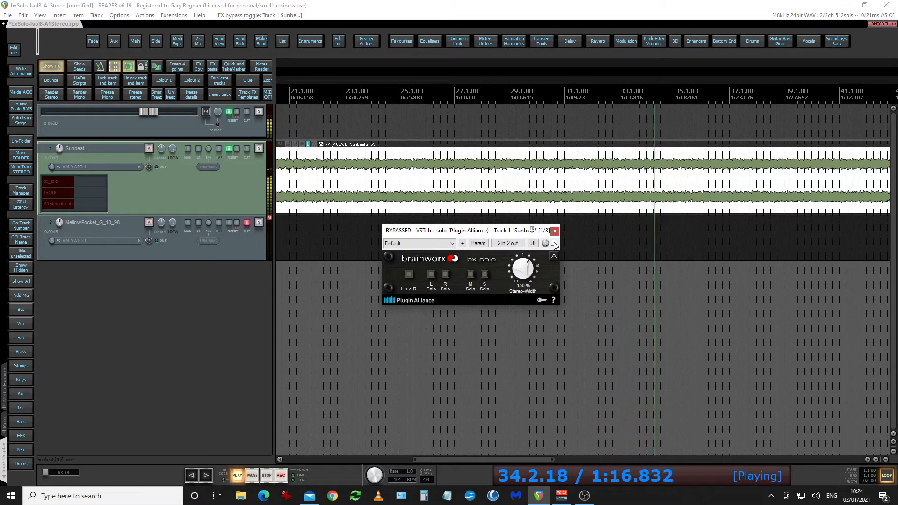
{"action": "left_click", "coordinate": [554, 245]}
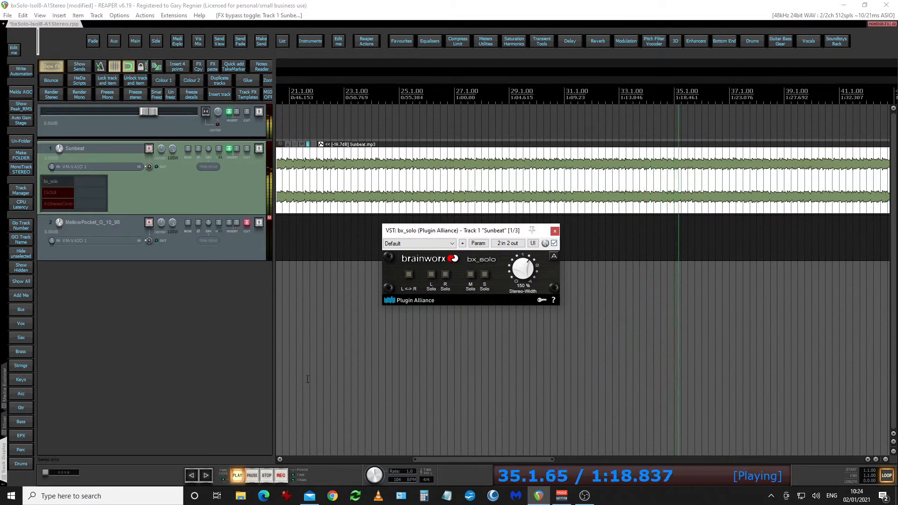
{"action": "left_click", "coordinate": [271, 477]}
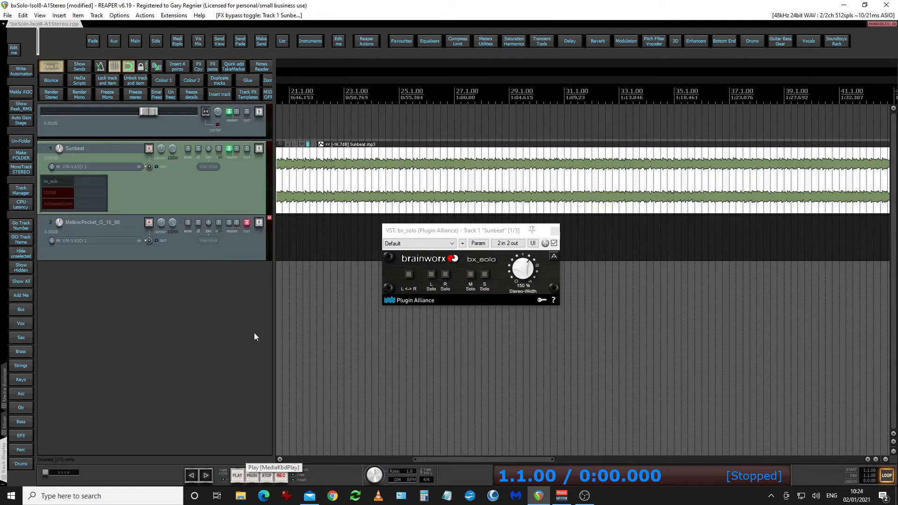
- Play Sunbeat from position 14.4 and raise the stereo width to 400%, checking mono compatibility on the master and returning it to stereo
{"action": "left_click", "coordinate": [238, 476]}
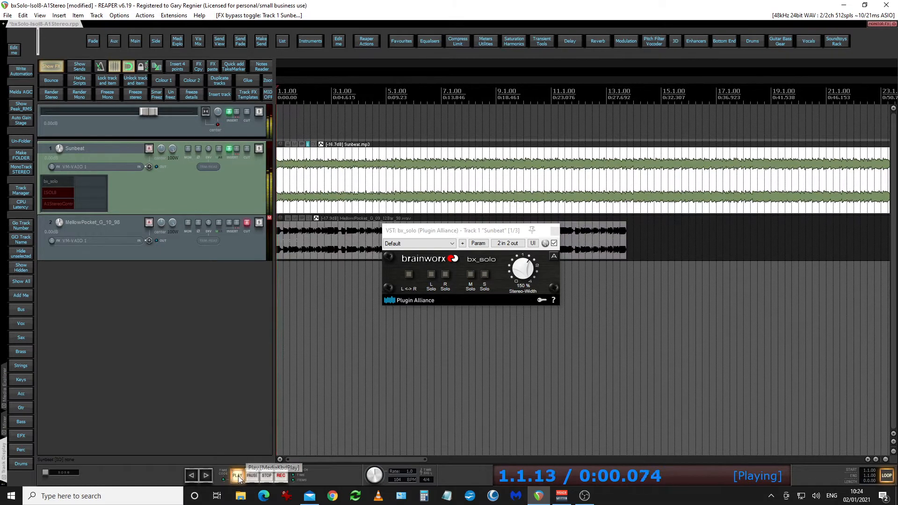
{"action": "left_click", "coordinate": [653, 123]}
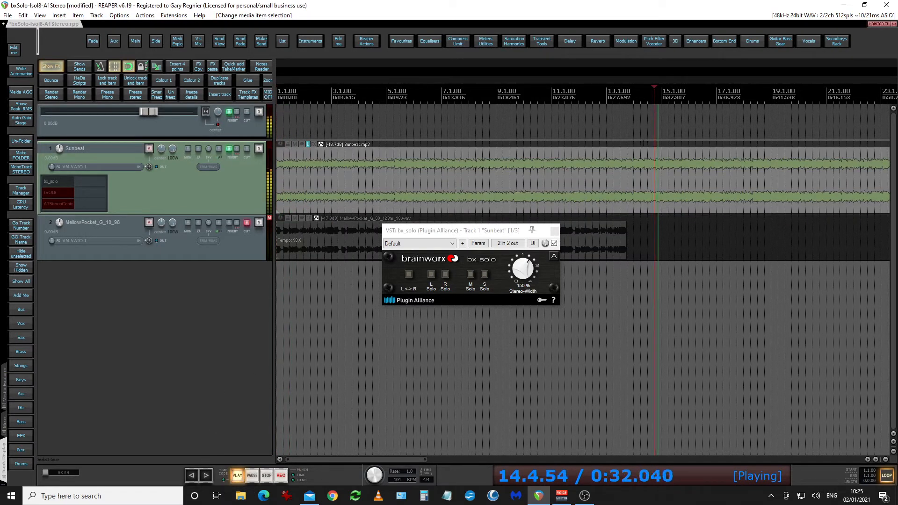
{"action": "scroll", "coordinate": [653, 123], "scroll_direction": "down", "scroll_amount": 3}
{"action": "left_click", "coordinate": [205, 112]}
{"action": "left_click_drag", "start_coordinate": [527, 270], "coordinate": [549, 357]}
{"action": "left_click_drag", "start_coordinate": [524, 228], "coordinate": [243, 125]}
{"action": "left_click", "coordinate": [207, 110]}
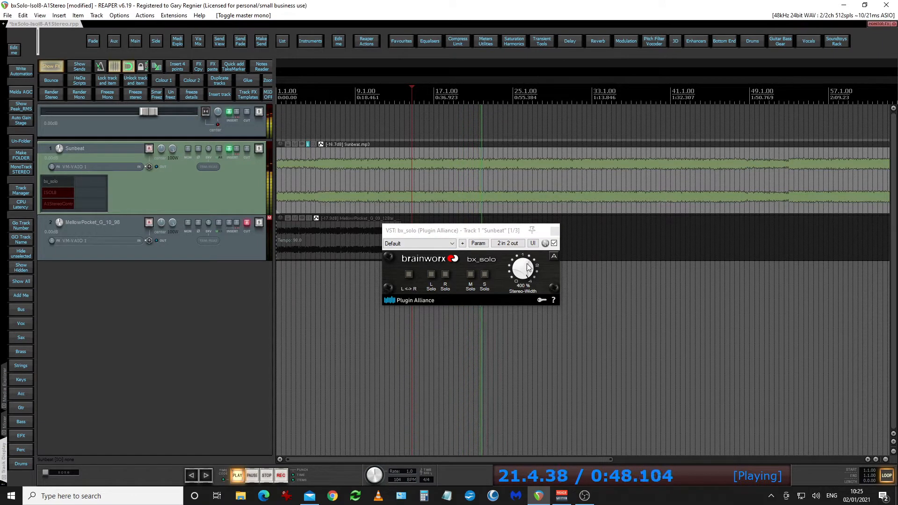
- Return the stereo width to 100%, stop playback, and close bx_solo with the plugin bypassed
{"action": "left_click_drag", "start_coordinate": [528, 267], "coordinate": [529, 311]}
{"action": "left_click", "coordinate": [266, 475]}
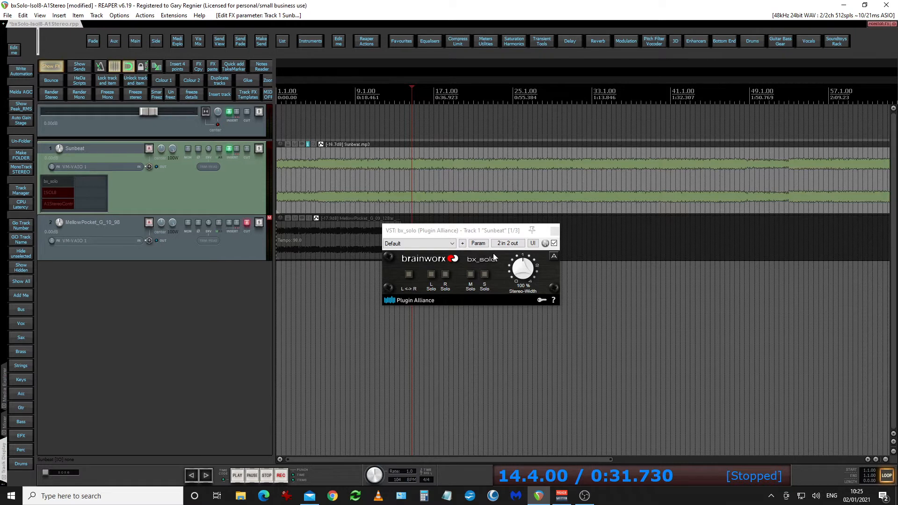
{"action": "left_click", "coordinate": [554, 243]}
{"action": "left_click", "coordinate": [555, 231]}
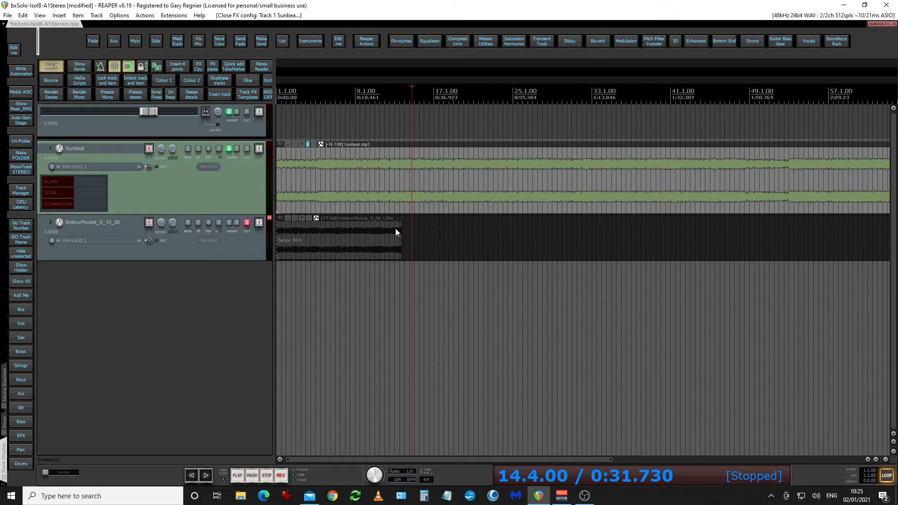
- Open ISOL8 on the Sunbeat track, place its window mid-screen and switch off its mid-channel monitoring
{"action": "left_click", "coordinate": [52, 192]}
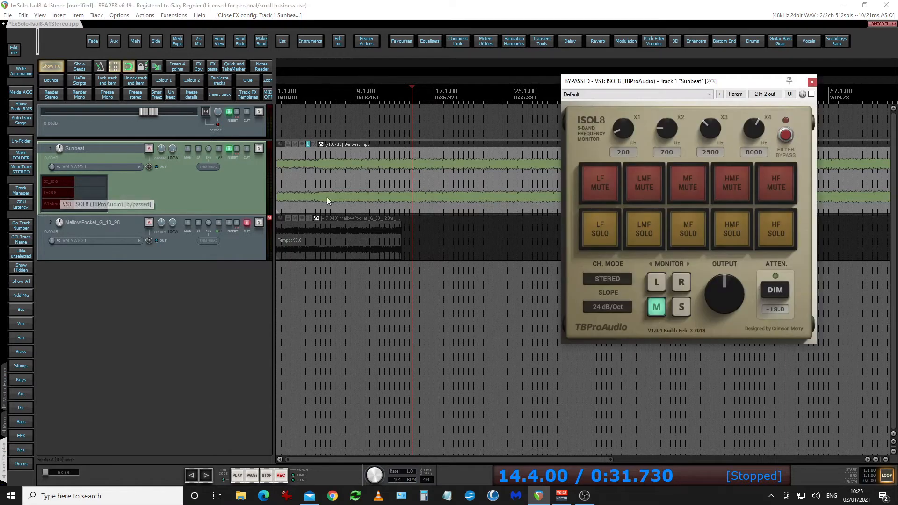
{"action": "left_click_drag", "start_coordinate": [621, 80], "coordinate": [408, 162]}
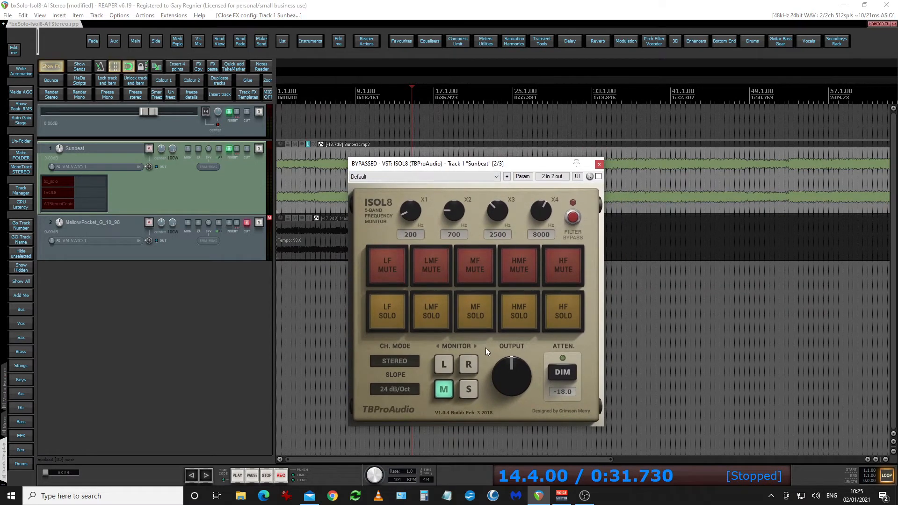
{"action": "left_click", "coordinate": [444, 395]}
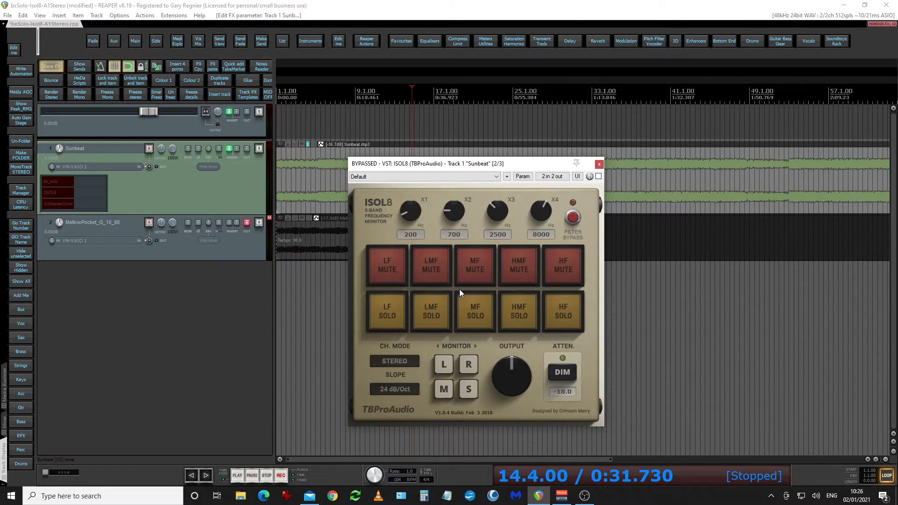
- Start playback, enable ISOL8 and solo its LMF and MF bands
{"action": "left_click", "coordinate": [239, 475]}
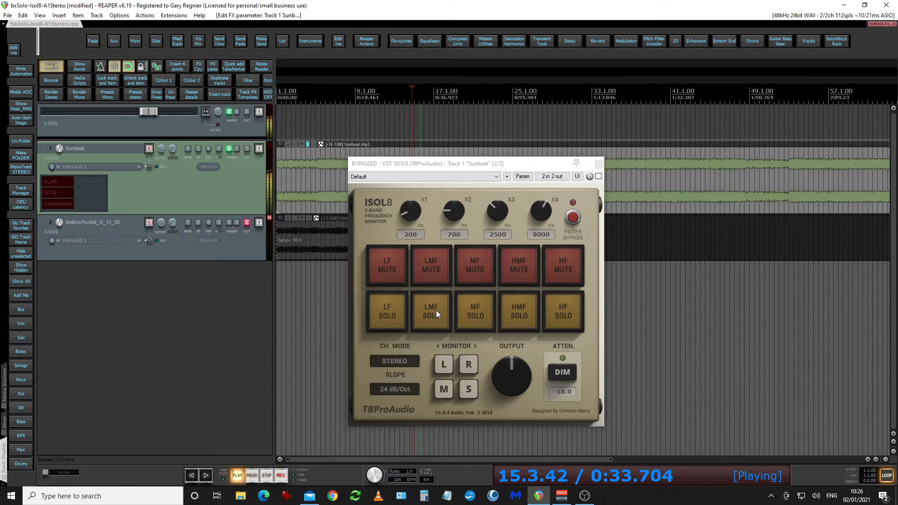
{"action": "left_click", "coordinate": [598, 176]}
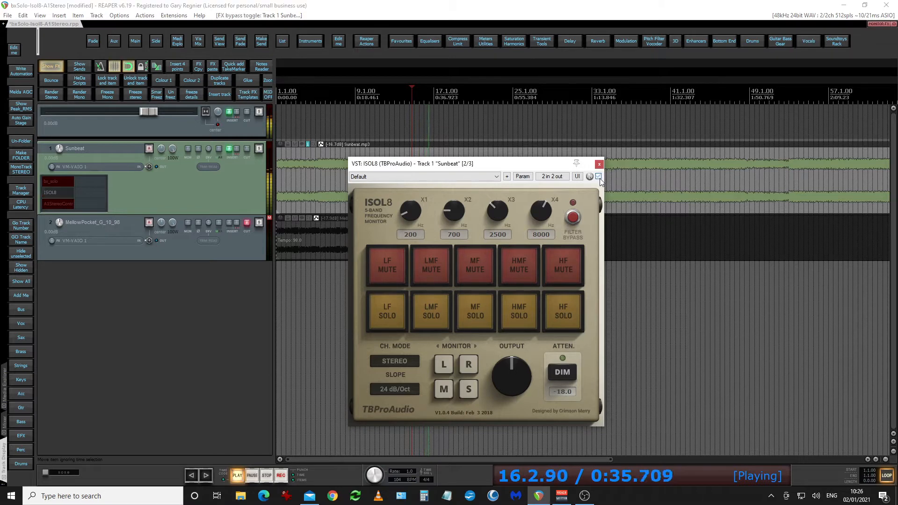
{"action": "left_click", "coordinate": [436, 315]}
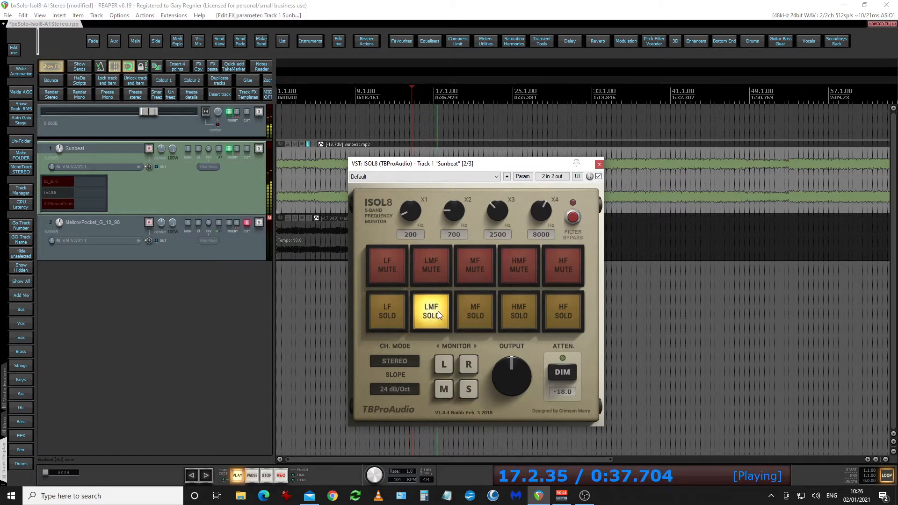
{"action": "left_click", "coordinate": [473, 313]}
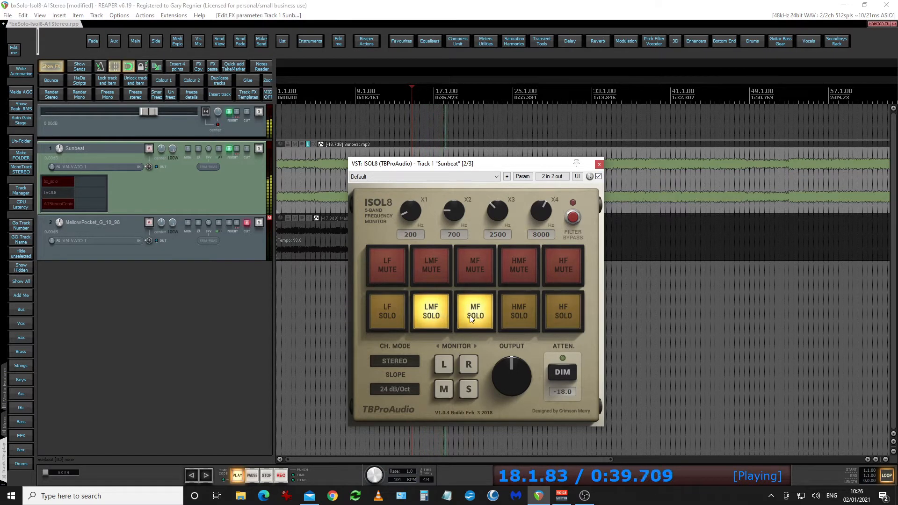
- Audition the HF band, add the HMF band, leave only HMF soloed in ISOL8, and stop playback
{"action": "left_click", "coordinate": [555, 310]}
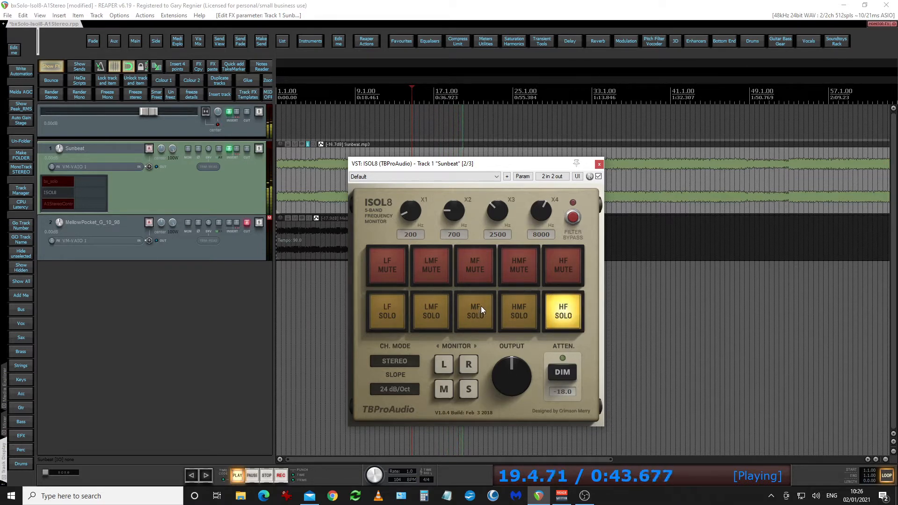
{"action": "left_click", "coordinate": [524, 314]}
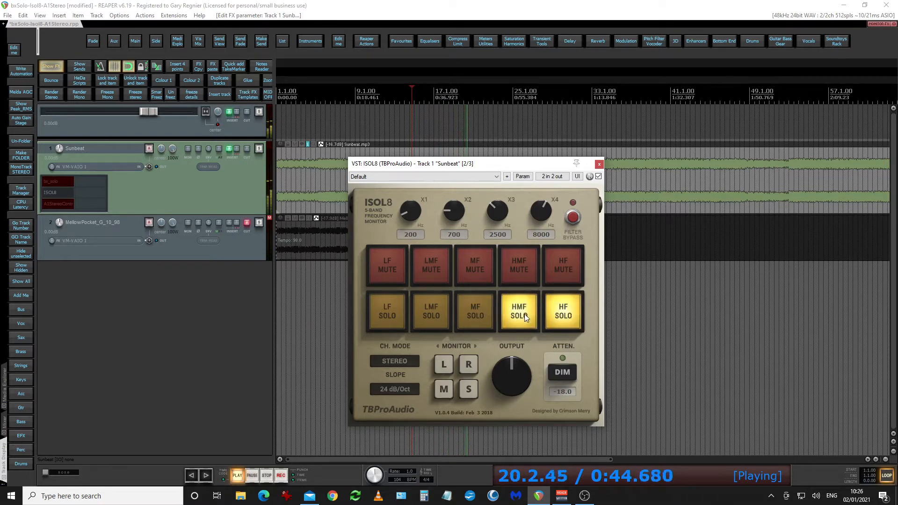
{"action": "left_click", "coordinate": [563, 310]}
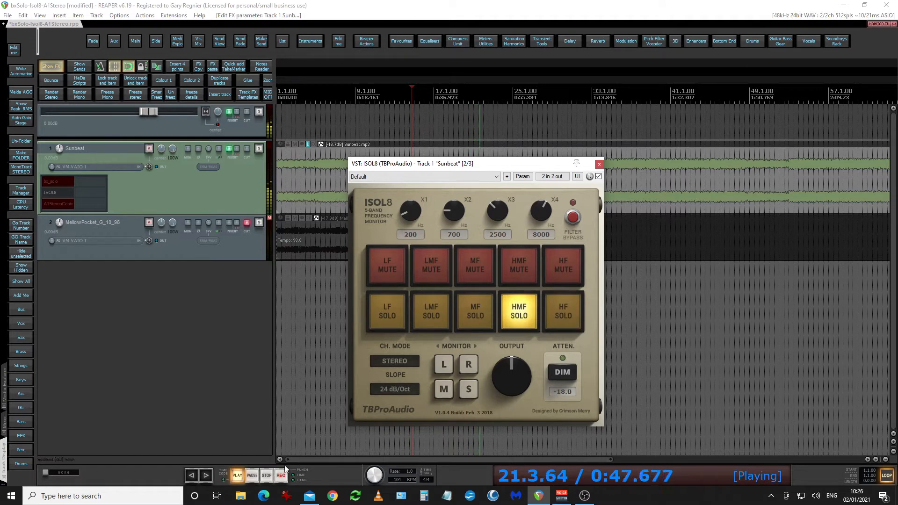
{"action": "key", "text": "space"}
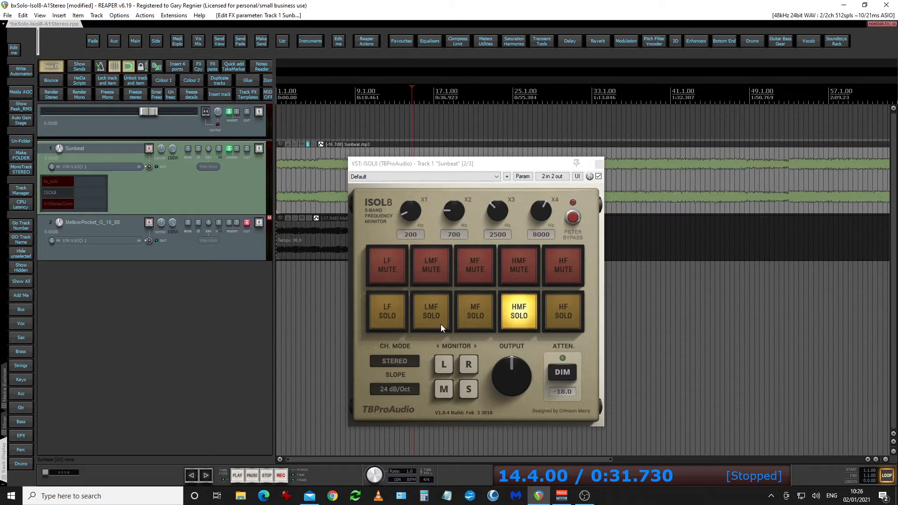
- Duplicate the Sunbeat track and colour the duplicate red, closing the colour picker
{"action": "right_click", "coordinate": [223, 187]}
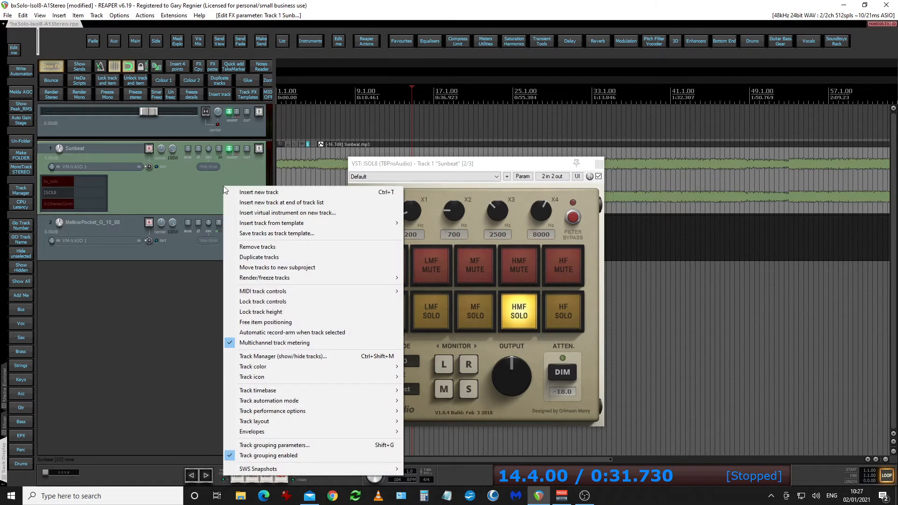
{"action": "left_click", "coordinate": [220, 81]}
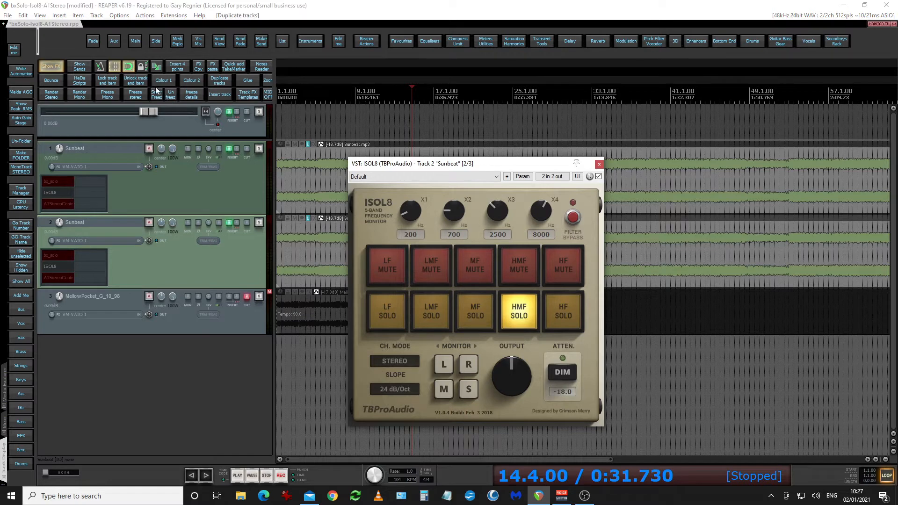
{"action": "left_click", "coordinate": [168, 81]}
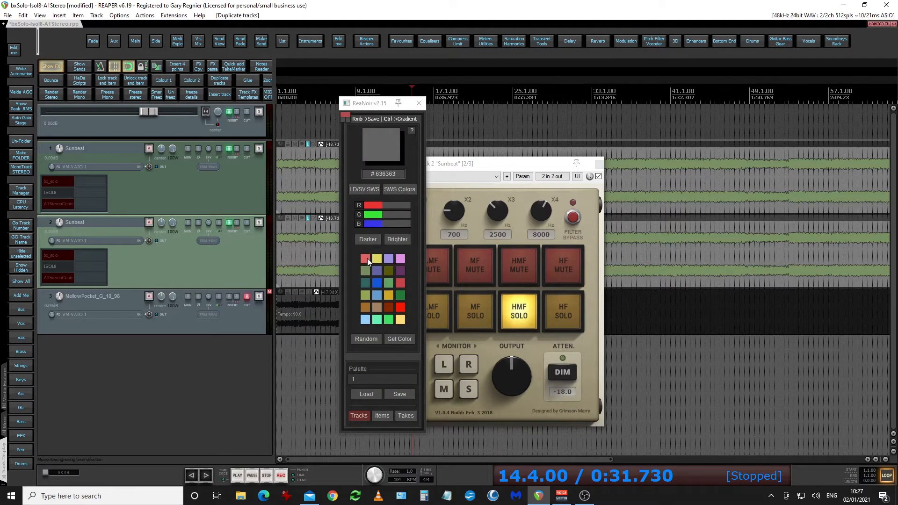
{"action": "left_click", "coordinate": [365, 259]}
{"action": "left_click", "coordinate": [418, 103]}
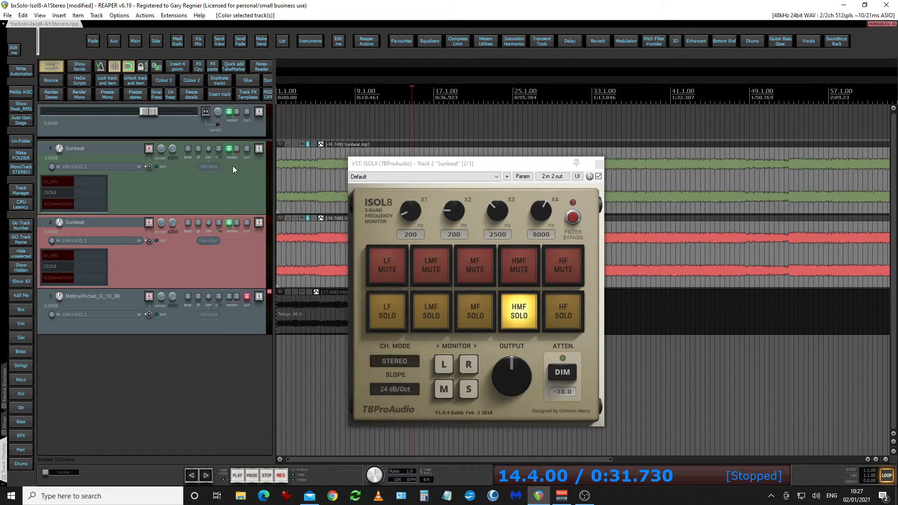
- Insert an empty track above the two Sunbeat tracks and nest both beneath it as folder children
{"action": "left_click", "coordinate": [228, 121]}
{"action": "left_click", "coordinate": [221, 96]}
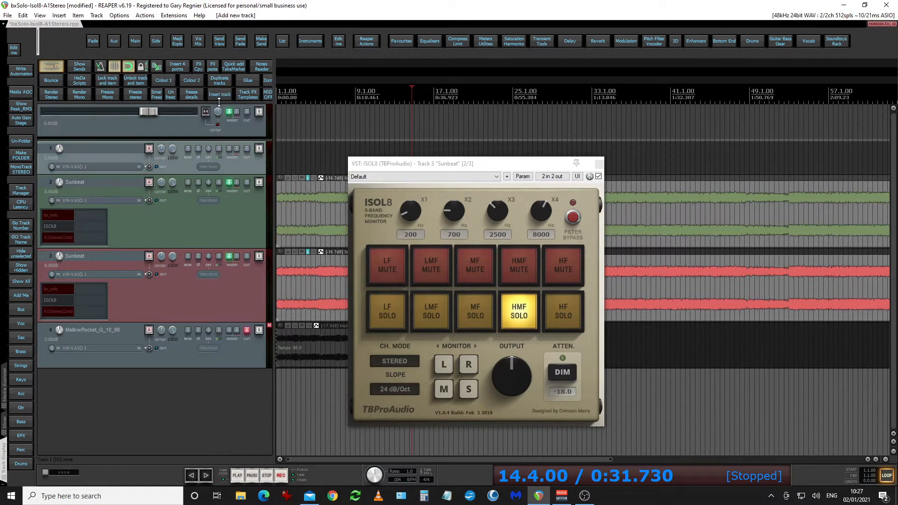
{"action": "left_click", "coordinate": [234, 221]}
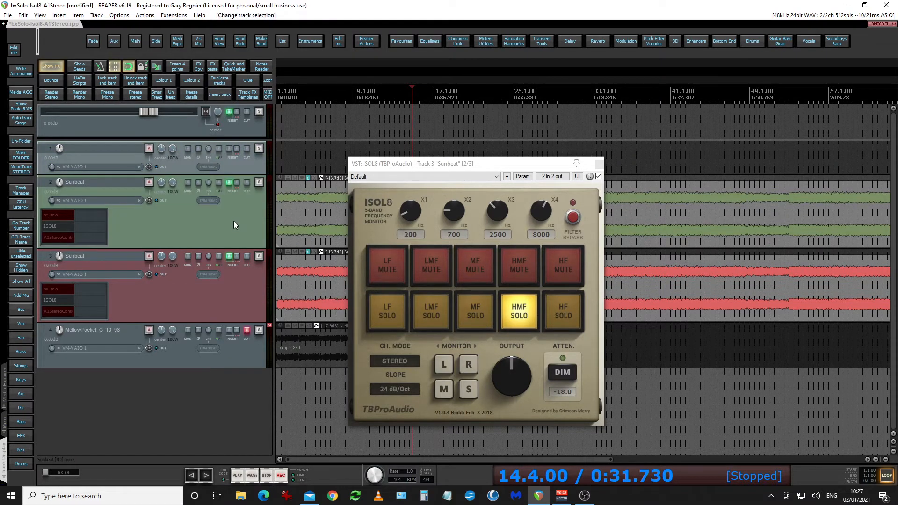
{"action": "left_click", "coordinate": [251, 291], "text": "ctrl"}
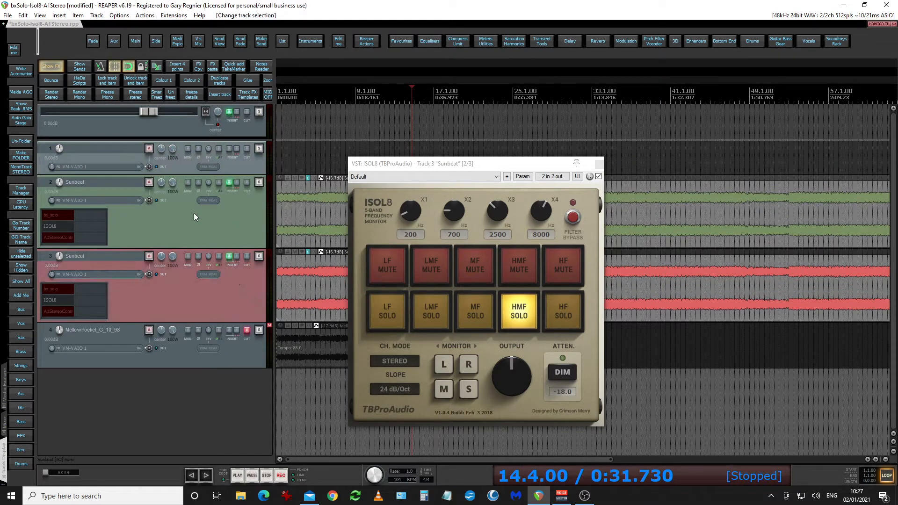
{"action": "left_click", "coordinate": [176, 182]}
{"action": "left_click_drag", "start_coordinate": [184, 179], "coordinate": [182, 157]}
{"action": "left_click_drag", "start_coordinate": [185, 234], "coordinate": [176, 158]}
{"action": "left_click", "coordinate": [233, 289]}
{"action": "left_click", "coordinate": [212, 218], "text": "ctrl"}
{"action": "left_click_drag", "start_coordinate": [183, 206], "coordinate": [177, 158]}
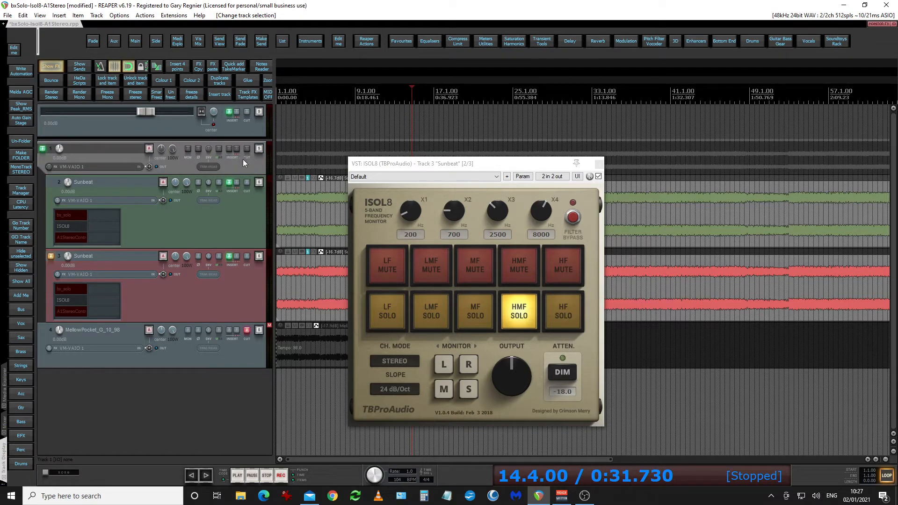
- Play the project, compare the green and red Sunbeat tracks by alternating their mutes, and stop with both muted
{"action": "left_click", "coordinate": [237, 475]}
{"action": "left_click", "coordinate": [246, 257]}
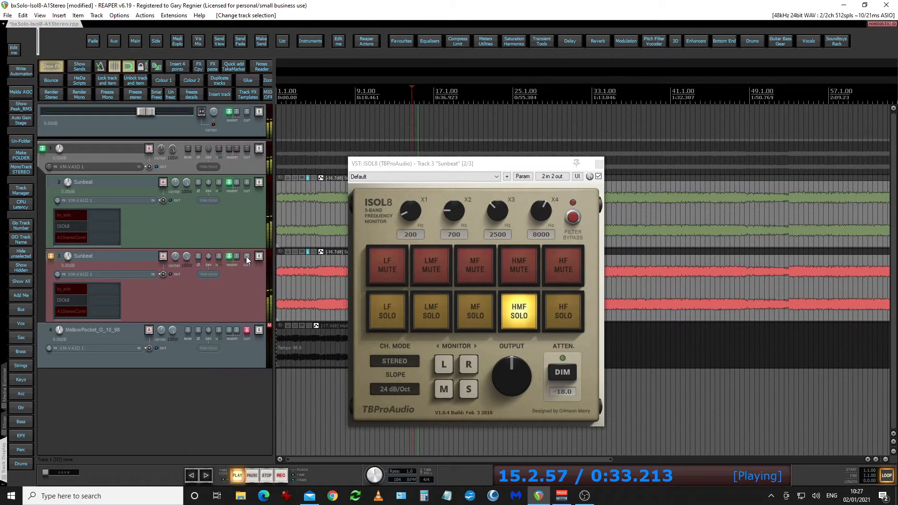
{"action": "left_click", "coordinate": [247, 183]}
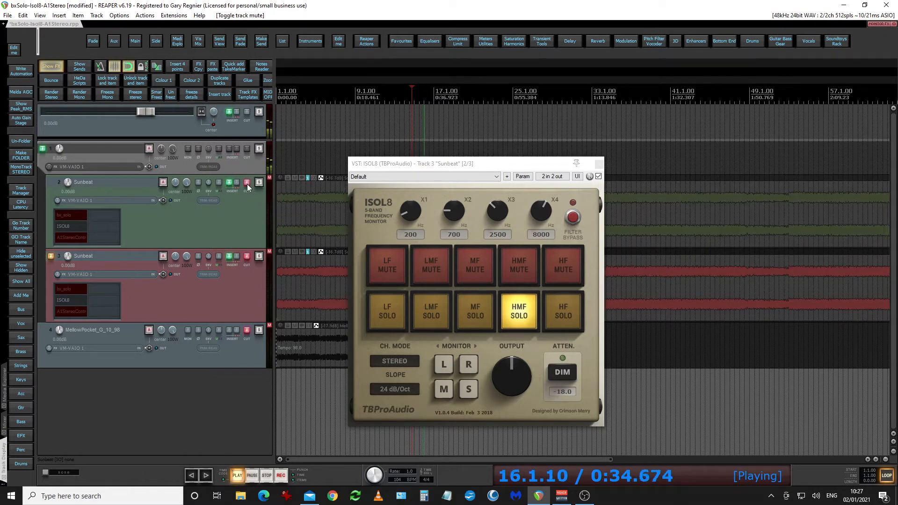
{"action": "left_click", "coordinate": [245, 258]}
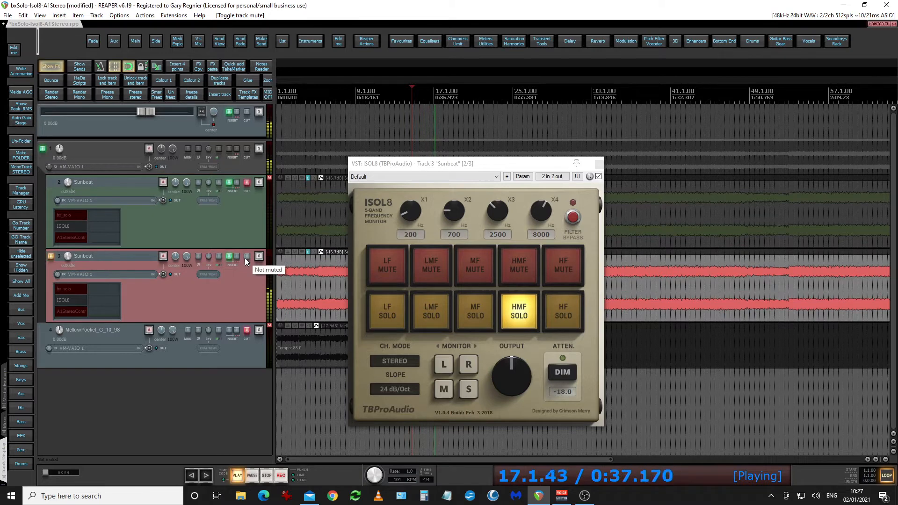
{"action": "left_click", "coordinate": [246, 258]}
{"action": "left_click", "coordinate": [247, 183]}
{"action": "left_click", "coordinate": [247, 183]}
{"action": "left_click", "coordinate": [267, 476]}
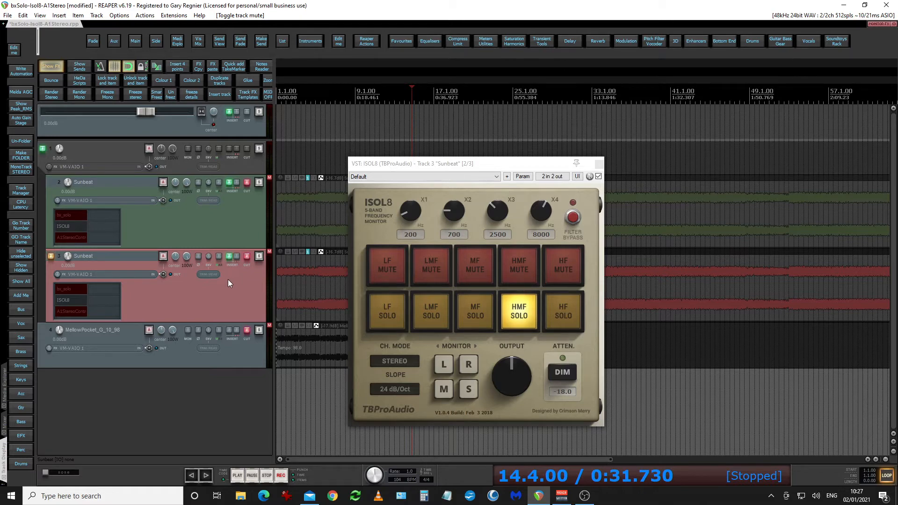
- Remove the red duplicate Sunbeat track and switch off the HMF solo in the remaining track's ISOL8
{"action": "left_click", "coordinate": [527, 313]}
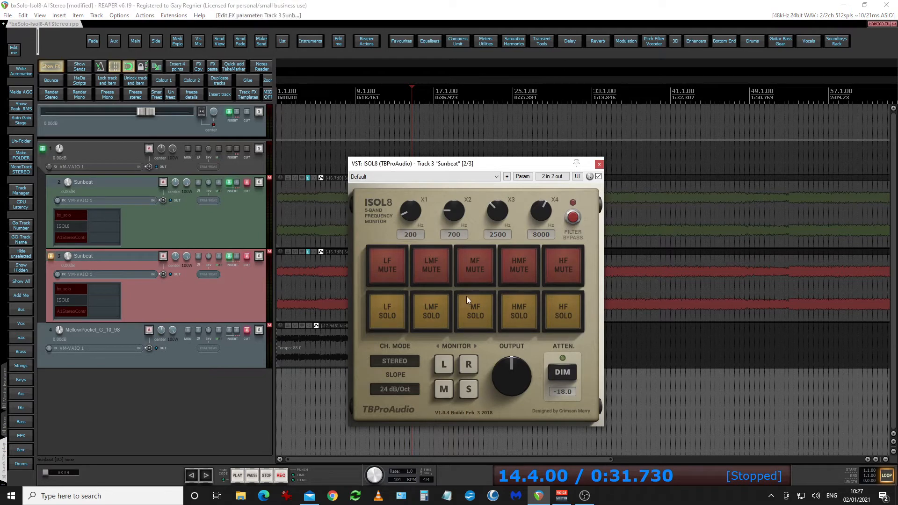
{"action": "left_click", "coordinate": [242, 210]}
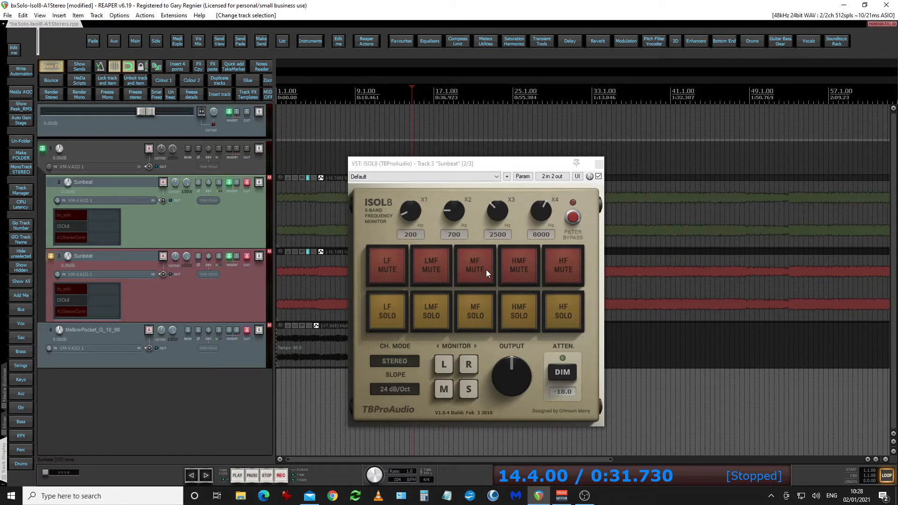
{"action": "left_click", "coordinate": [246, 285]}
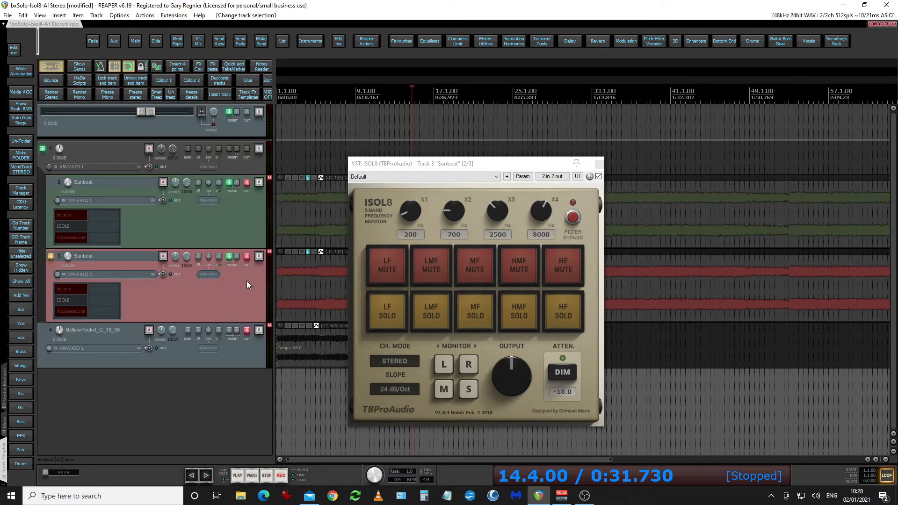
{"action": "right_click", "coordinate": [247, 284]}
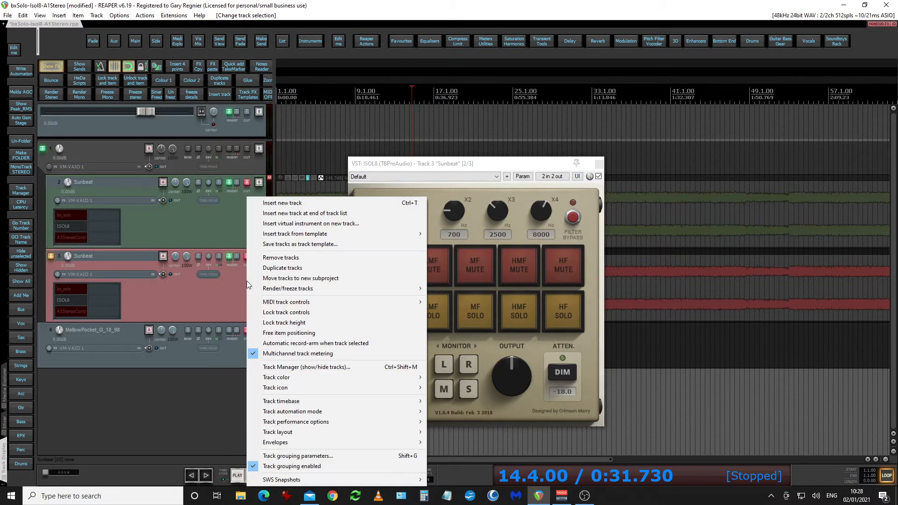
{"action": "left_click", "coordinate": [281, 258]}
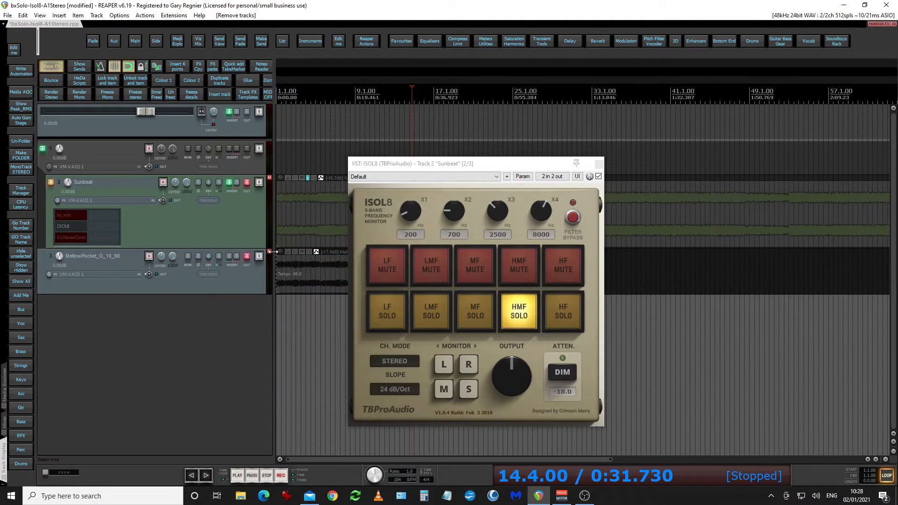
{"action": "left_click", "coordinate": [523, 307]}
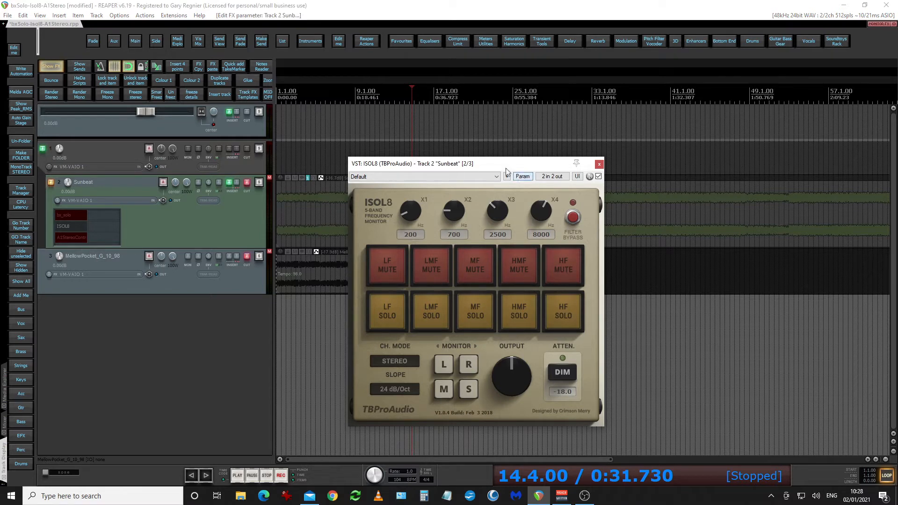
- Move the ISOL8 window slightly higher, bypass the plugin on the Sunbeat track, and close its window
{"action": "left_click_drag", "start_coordinate": [475, 165], "coordinate": [479, 125]}
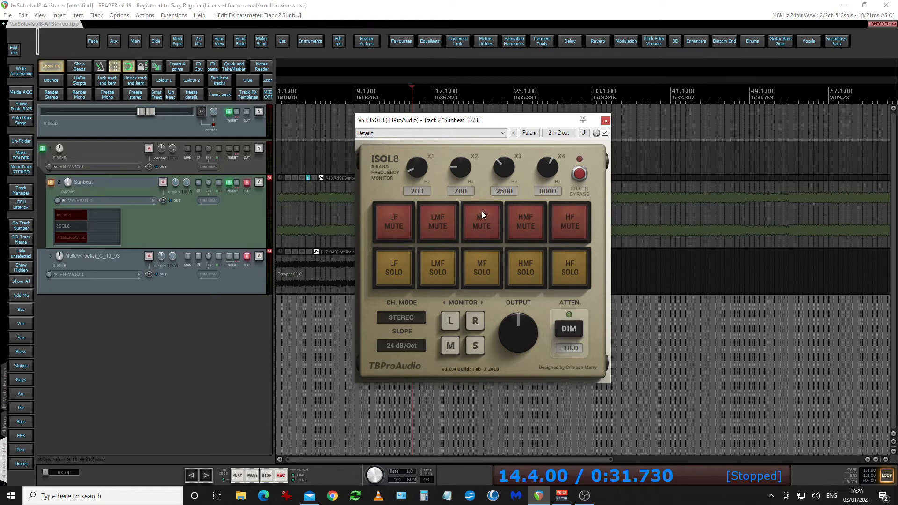
{"action": "left_click", "coordinate": [67, 226], "text": "shift"}
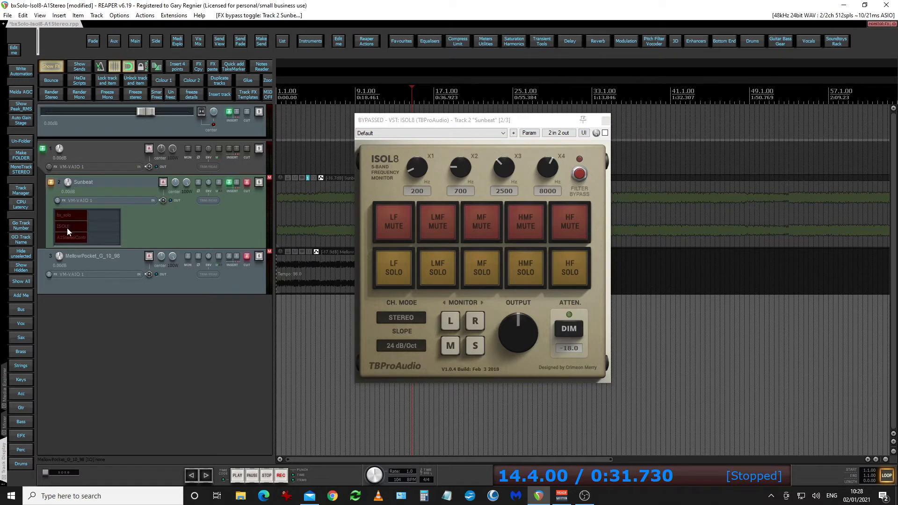
{"action": "left_click", "coordinate": [605, 122]}
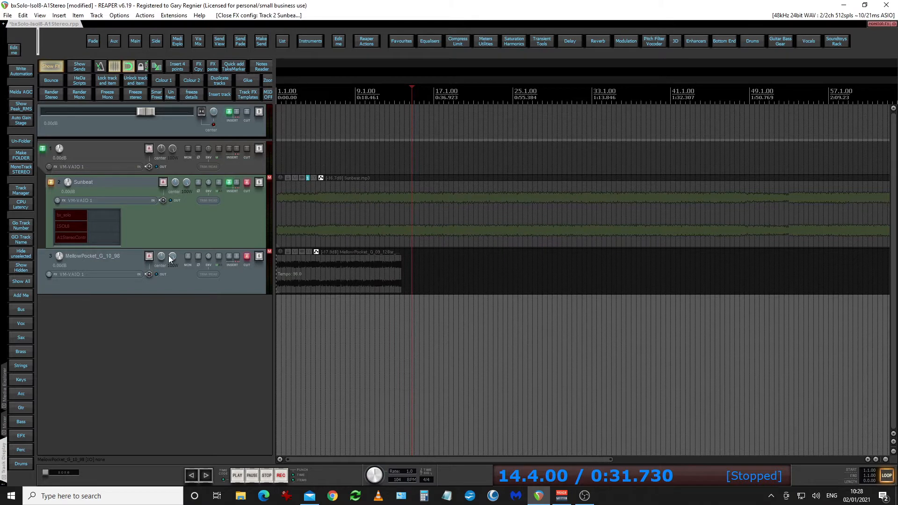
- Open and enable A1StereoControl on Sunbeat, move its window clear of the track controls, and unmute the track
{"action": "left_click", "coordinate": [71, 239]}
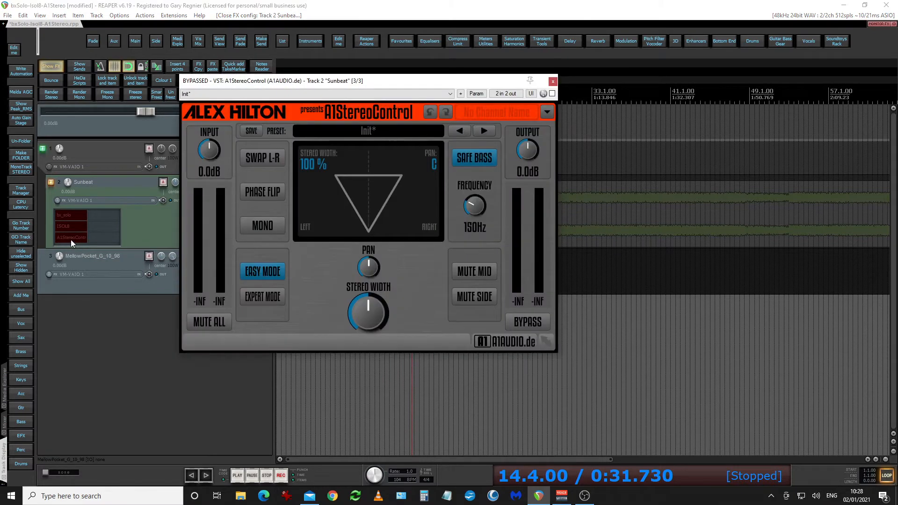
{"action": "left_click", "coordinate": [552, 94]}
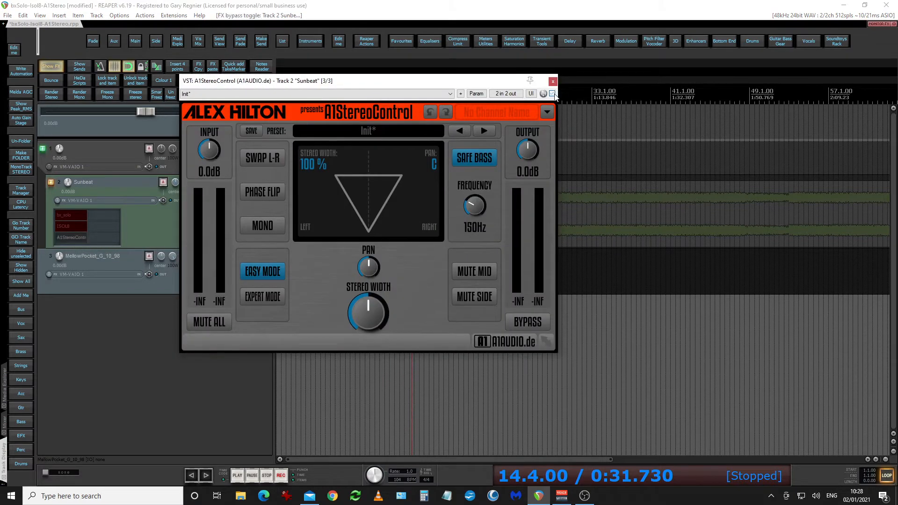
{"action": "left_click_drag", "start_coordinate": [398, 85], "coordinate": [512, 158]}
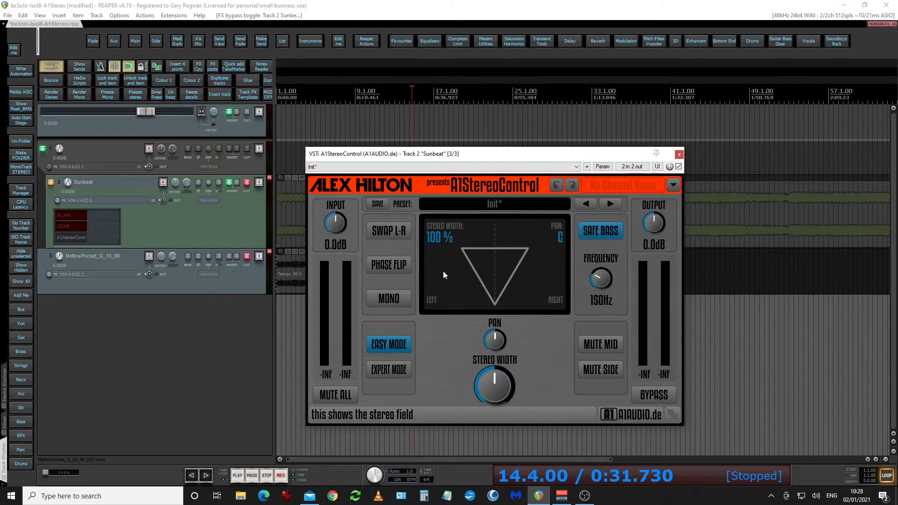
{"action": "left_click", "coordinate": [245, 182]}
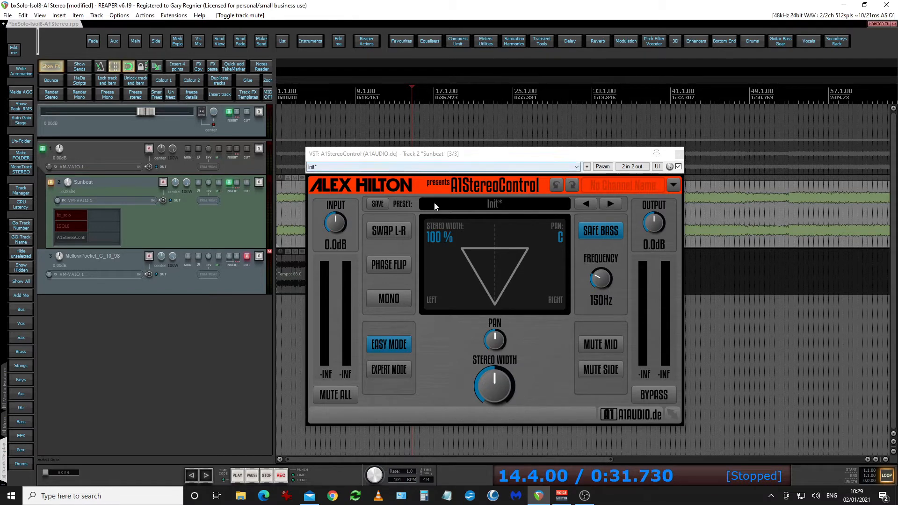
- Raise A1StereoControl's stereo width to 167%, leaving its pan at centre
{"action": "mouse_move", "coordinate": [495, 340]}
{"action": "left_mouse_down"}
{"action": "mouse_move", "coordinate": [497, 330]}
{"action": "mouse_move", "coordinate": [497, 342]}
{"action": "left_mouse_up"}
{"action": "left_click_drag", "start_coordinate": [500, 380], "coordinate": [497, 344]}
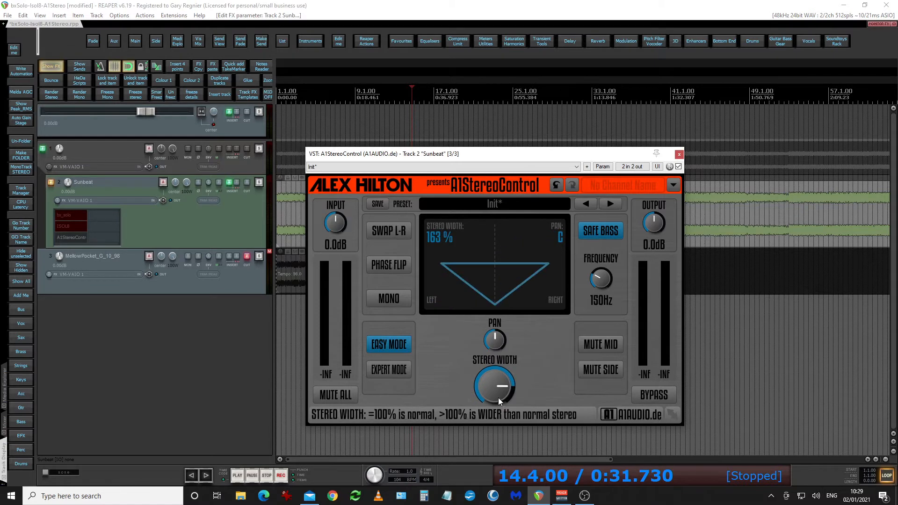
{"action": "mouse_move", "coordinate": [494, 381]}
{"action": "left_mouse_down"}
{"action": "mouse_move", "coordinate": [494, 414]}
{"action": "mouse_move", "coordinate": [494, 377]}
{"action": "left_mouse_up"}
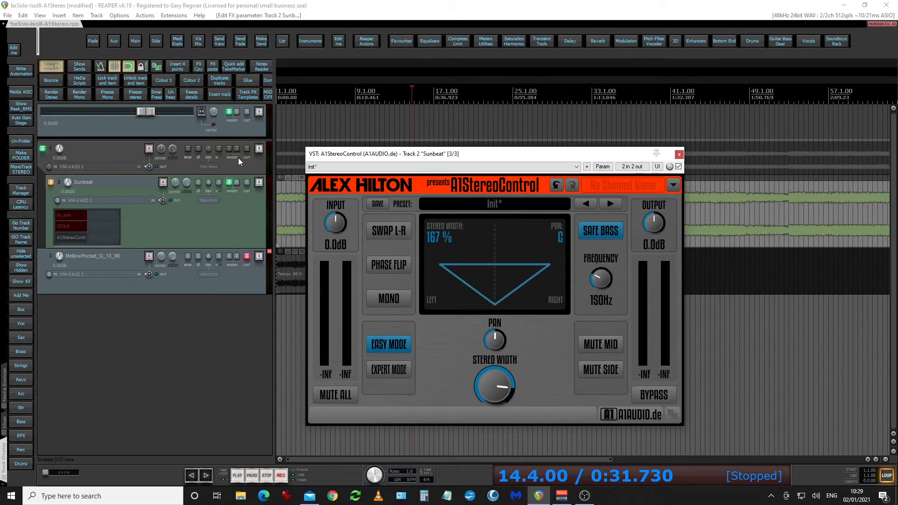
- Try the Sunbeat track's own pan and width controls and reset both to their defaults
{"action": "mouse_move", "coordinate": [175, 185]}
{"action": "left_mouse_down"}
{"action": "mouse_move", "coordinate": [175, 206]}
{"action": "mouse_move", "coordinate": [189, 185]}
{"action": "left_mouse_up"}
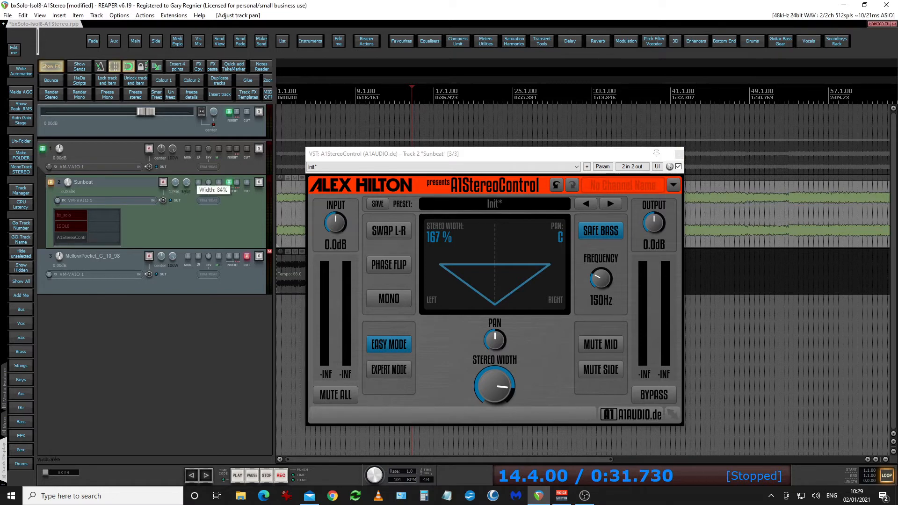
{"action": "double_click", "coordinate": [175, 183]}
{"action": "double_click", "coordinate": [185, 182]}
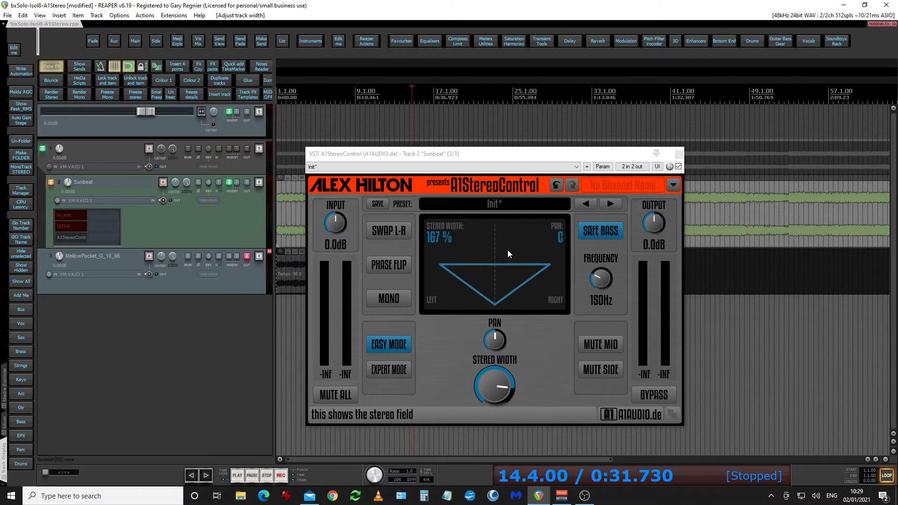
- Reset A1StereoControl's stereo width to 100% and adjust it to 98%
{"action": "double_click", "coordinate": [498, 375]}
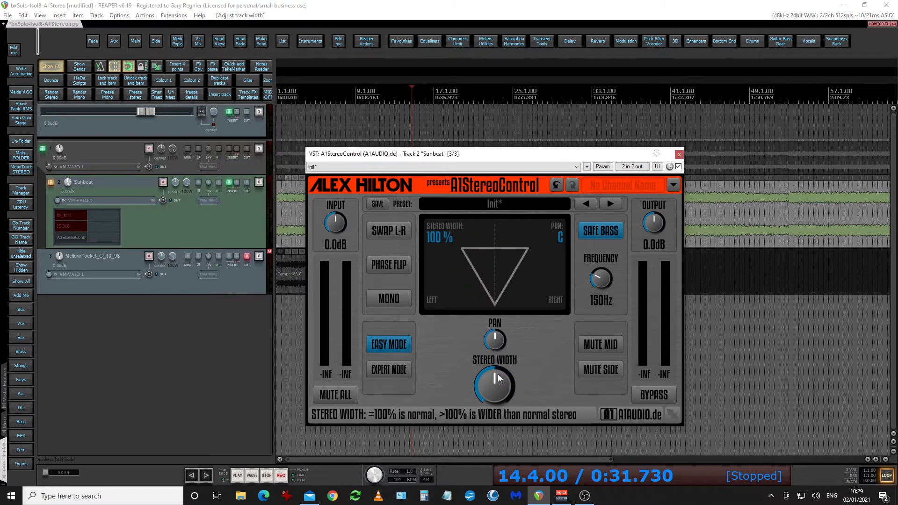
{"action": "mouse_move", "coordinate": [497, 378]}
{"action": "left_mouse_down"}
{"action": "mouse_move", "coordinate": [497, 328]}
{"action": "mouse_move", "coordinate": [497, 378]}
{"action": "left_mouse_up"}
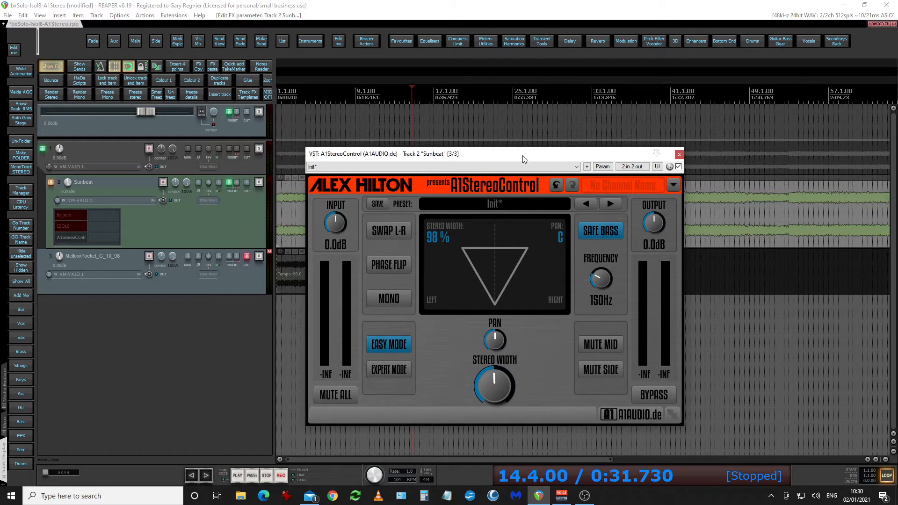
- Play Sunbeat with A1StereoControl's Safe Bass off and side signal muted, and raise the stereo width to 147%
{"action": "left_click", "coordinate": [239, 478]}
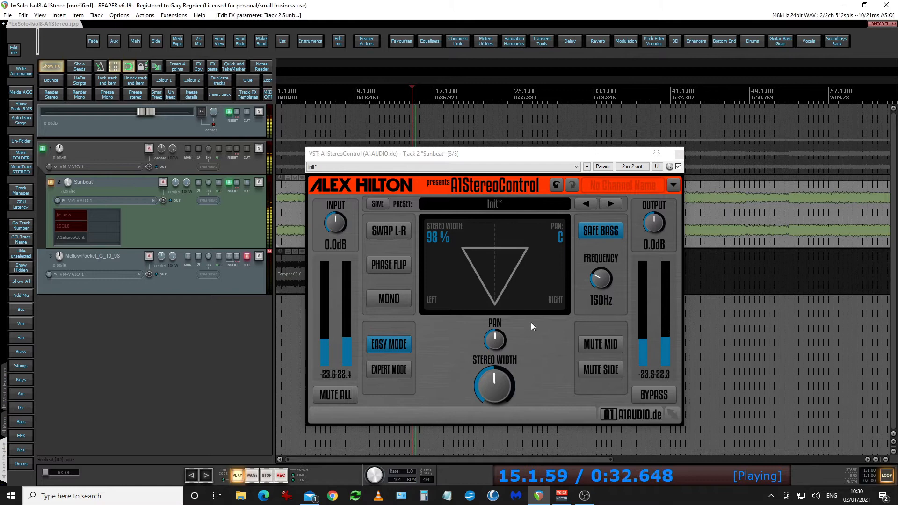
{"action": "left_click", "coordinate": [604, 233]}
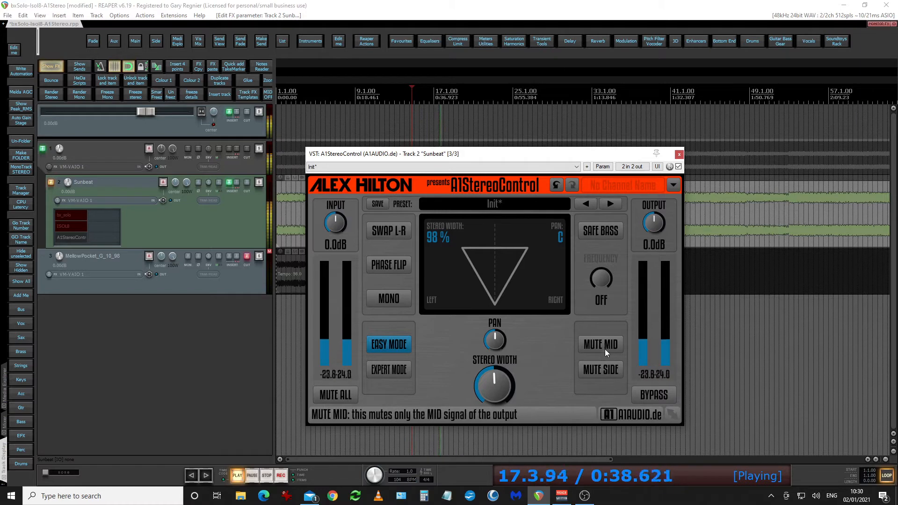
{"action": "left_click", "coordinate": [603, 368]}
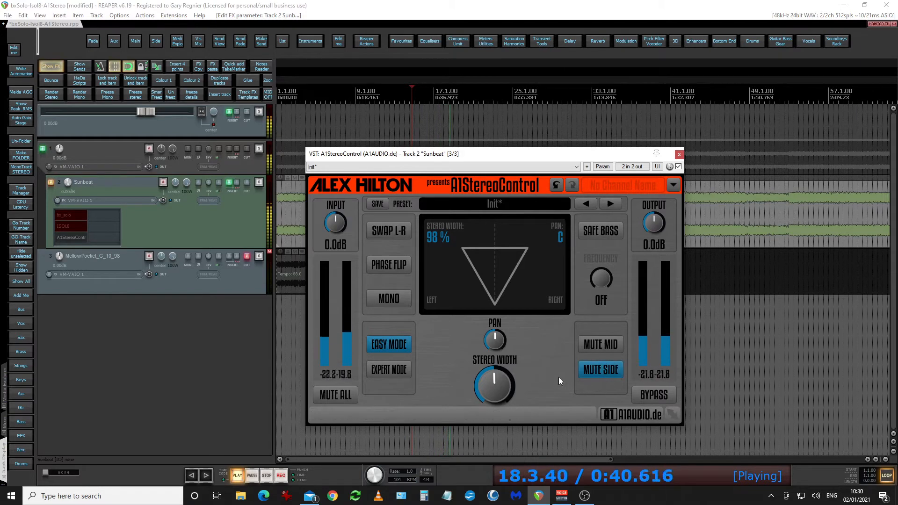
{"action": "left_click_drag", "start_coordinate": [494, 386], "coordinate": [494, 362]}
- Mute the mid signal instead of the side, raise the stereo width to 200%, and try mono on and off
{"action": "left_click", "coordinate": [599, 370]}
{"action": "left_click", "coordinate": [593, 345]}
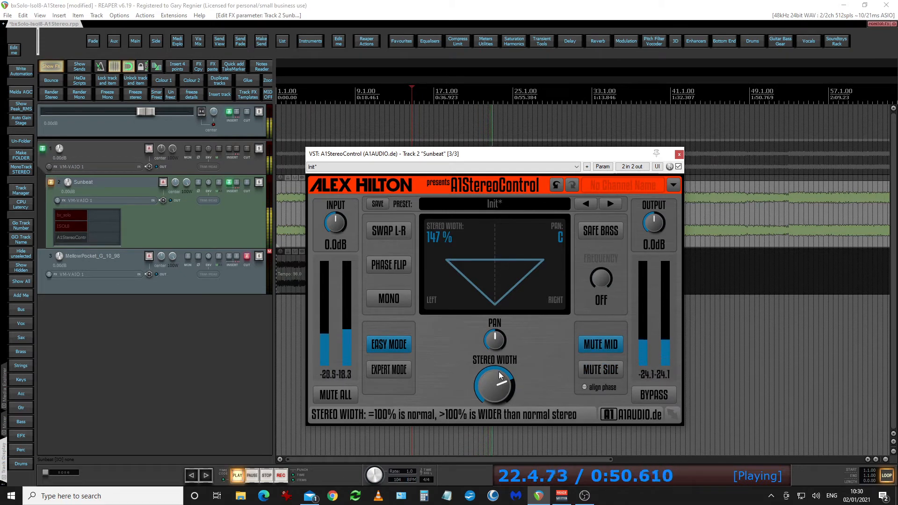
{"action": "left_click_drag", "start_coordinate": [500, 374], "coordinate": [500, 351]}
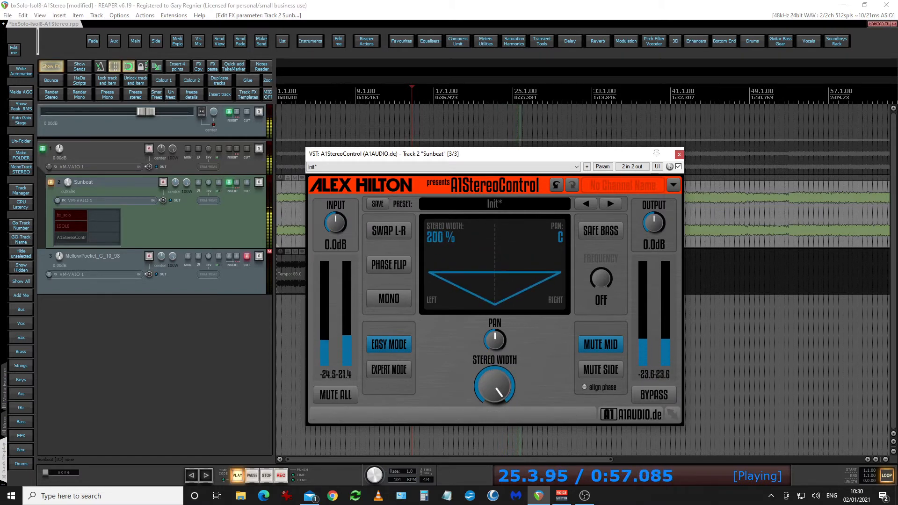
{"action": "left_click", "coordinate": [399, 299]}
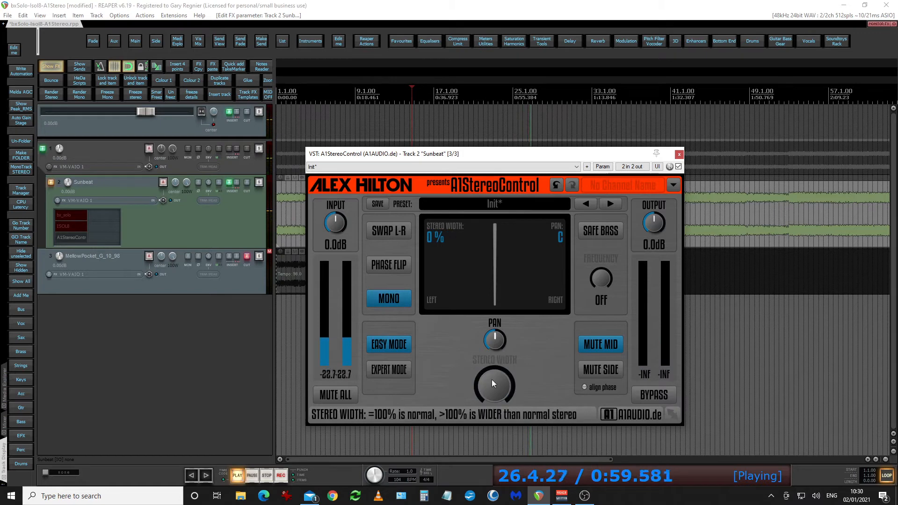
{"action": "left_click", "coordinate": [392, 298]}
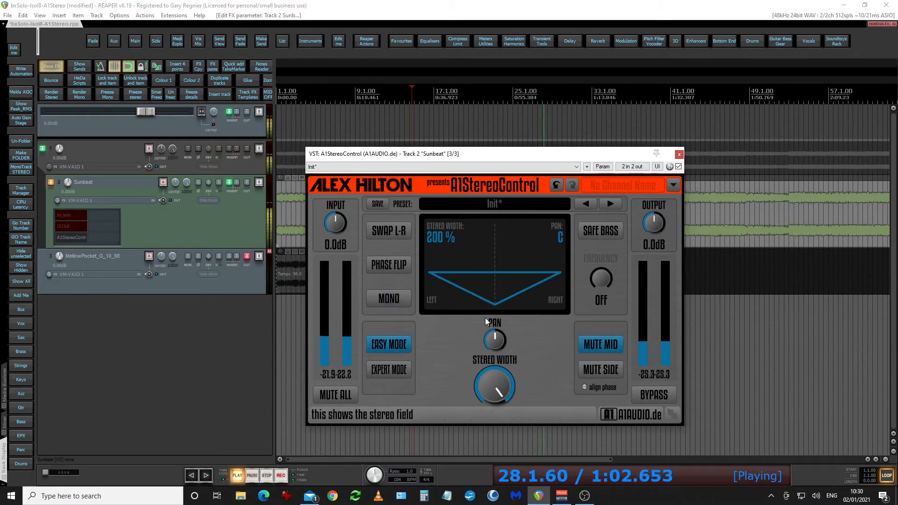
- Reset the stereo width to 100% and compare muting the side signal with muting the mid signal
{"action": "mouse_move", "coordinate": [491, 372]}
{"action": "left_mouse_down"}
{"action": "mouse_move", "coordinate": [491, 400]}
{"action": "mouse_move", "coordinate": [490, 372]}
{"action": "left_mouse_up"}
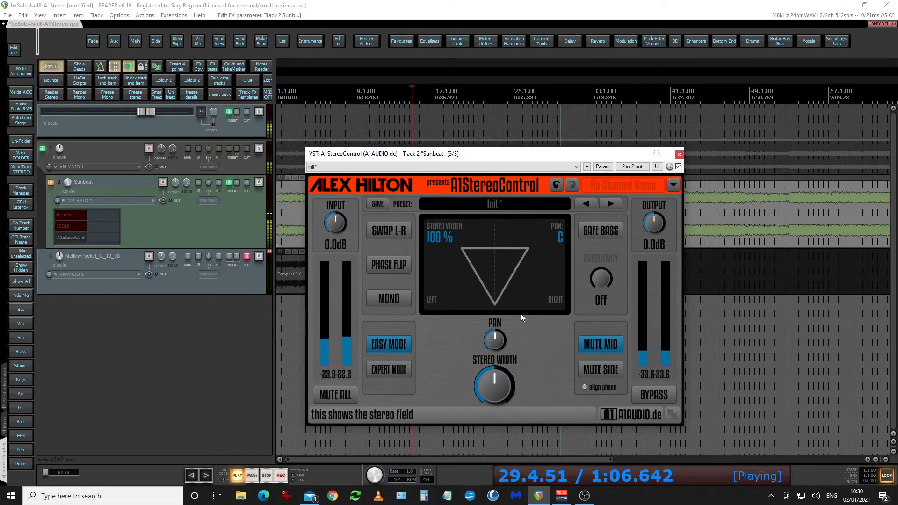
{"action": "left_click", "coordinate": [603, 368]}
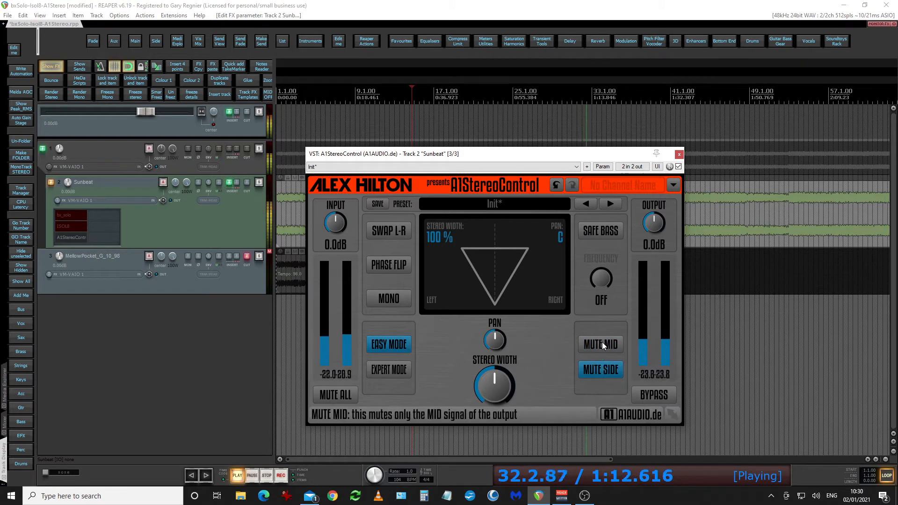
{"action": "left_click", "coordinate": [601, 346]}
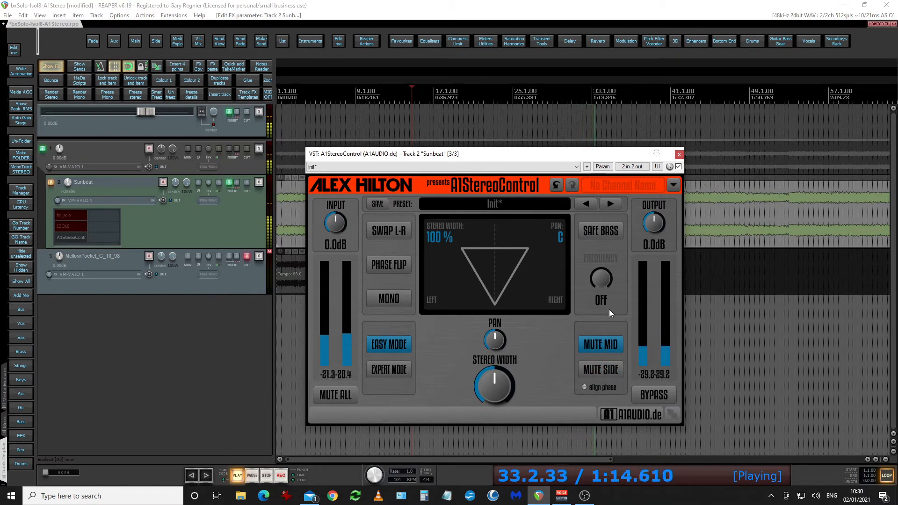
- Enable Safe Bass and sweep its frequency up to 500 Hz, settling on 235 Hz
{"action": "left_click", "coordinate": [592, 234]}
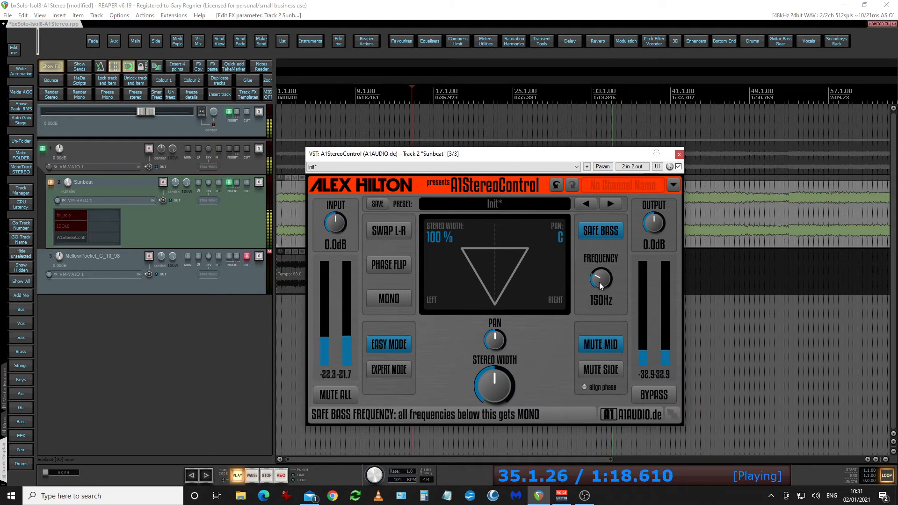
{"action": "left_click_drag", "start_coordinate": [600, 281], "coordinate": [600, 279]}
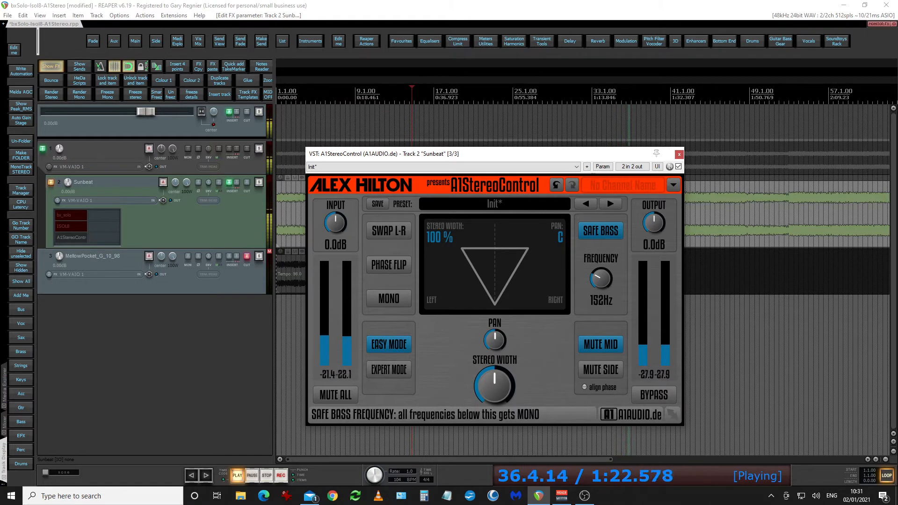
{"action": "left_click_drag", "start_coordinate": [600, 279], "coordinate": [600, 228]}
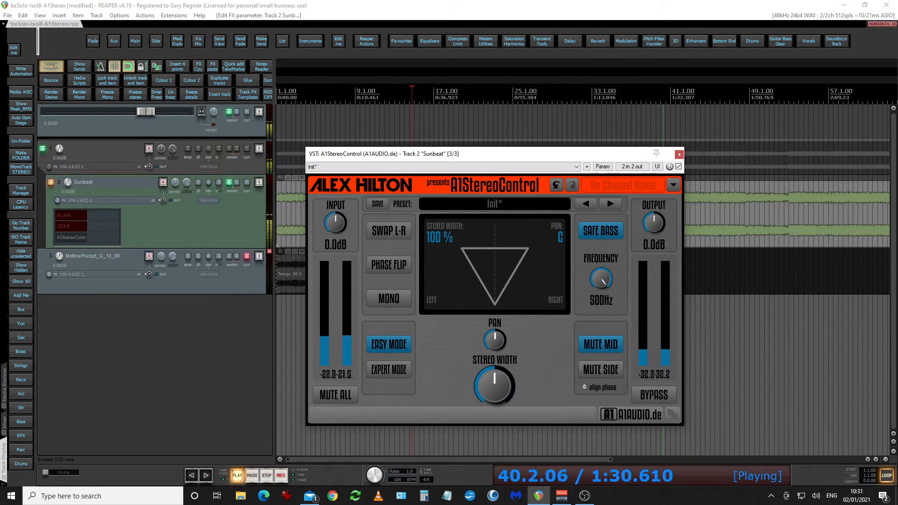
{"action": "left_click_drag", "start_coordinate": [603, 279], "coordinate": [603, 309]}
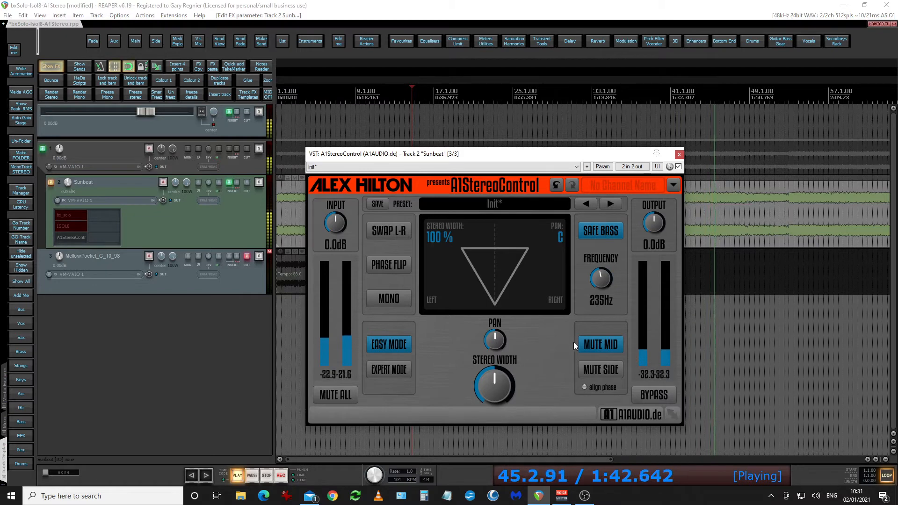
- Unmute the mid signal and raise the stereo width to 128%
{"action": "left_click", "coordinate": [605, 344]}
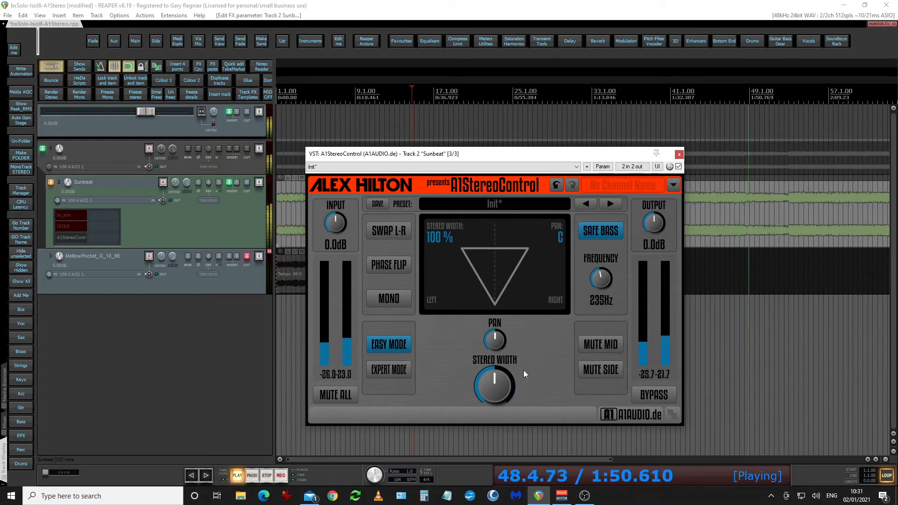
{"action": "scroll", "coordinate": [493, 380], "scroll_direction": "up", "scroll_amount": 3}
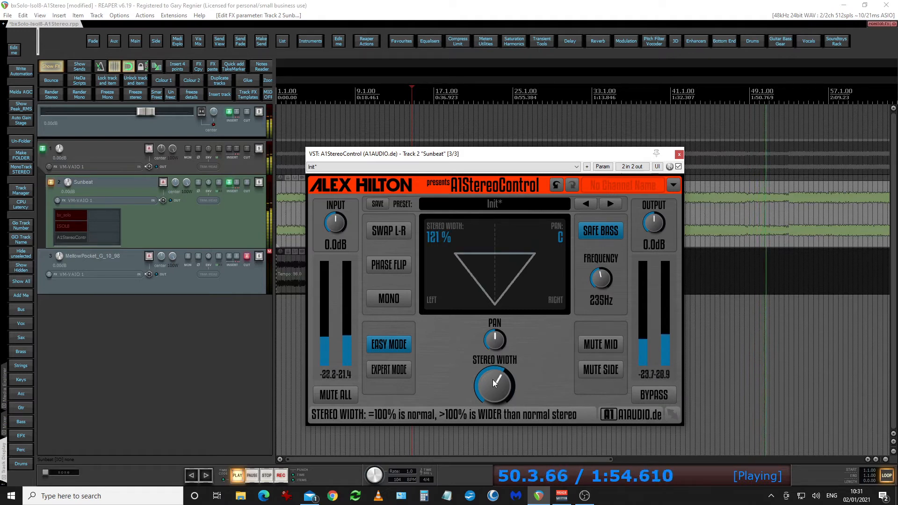
{"action": "scroll", "coordinate": [492, 380], "scroll_direction": "up", "scroll_amount": 1}
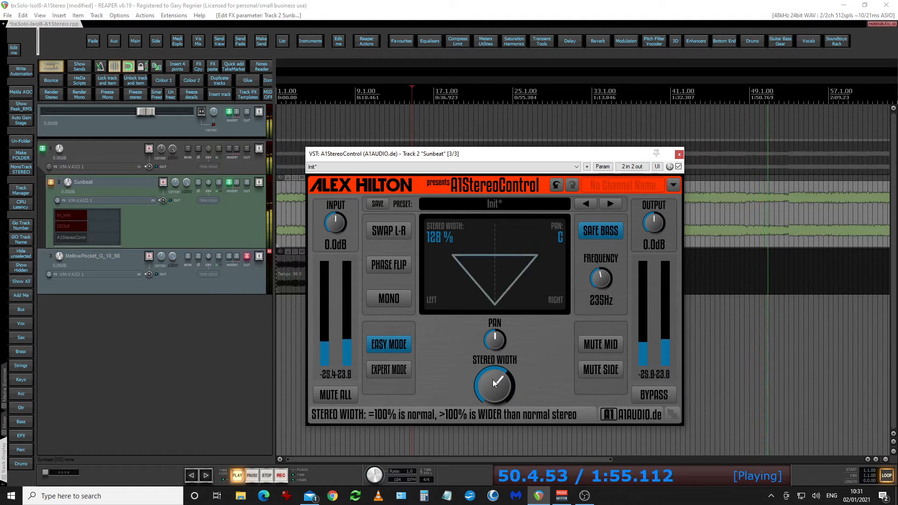
- Compare Sunbeat with A1StereoControl bypassed and re-enabled, and stop playback
{"action": "left_click", "coordinate": [679, 167]}
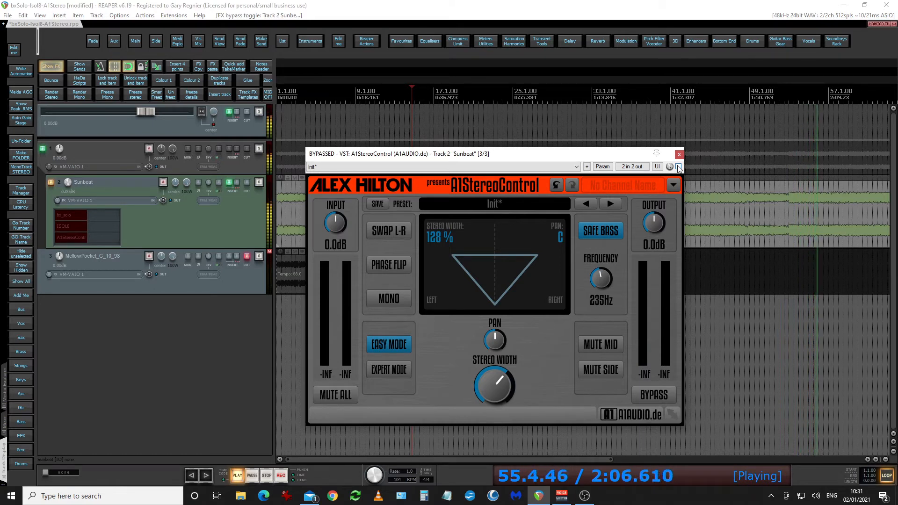
{"action": "left_click", "coordinate": [678, 167]}
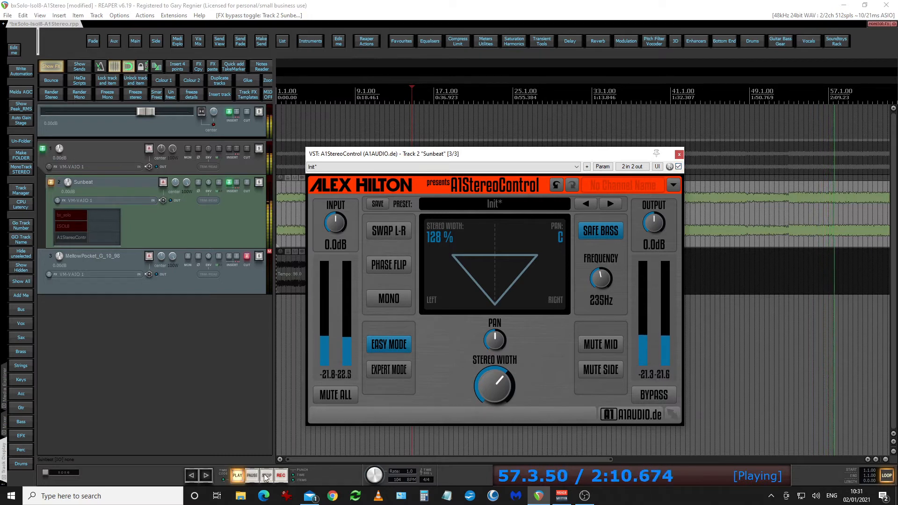
{"action": "key", "text": "space"}
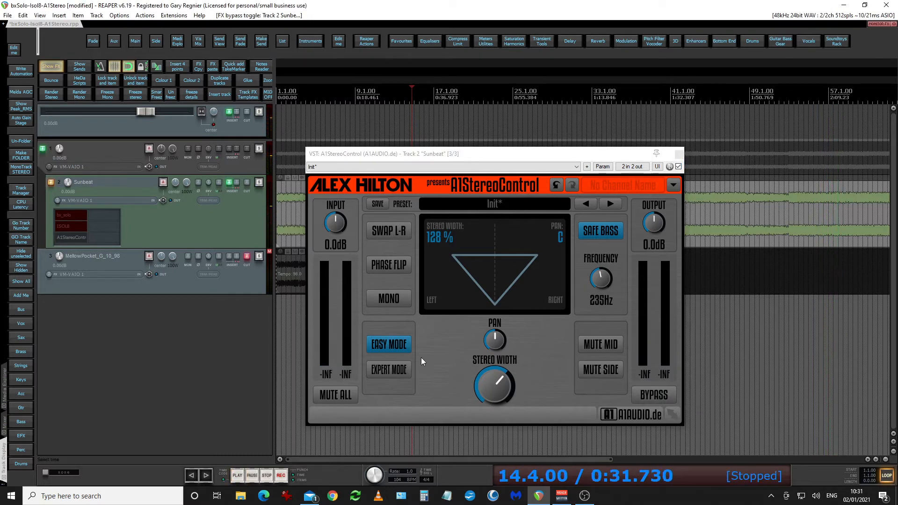
- Lower the Safe Bass frequency to 172 Hz
{"action": "mouse_move", "coordinate": [390, 234]}
{"action": "mouse_move", "coordinate": [601, 289]}
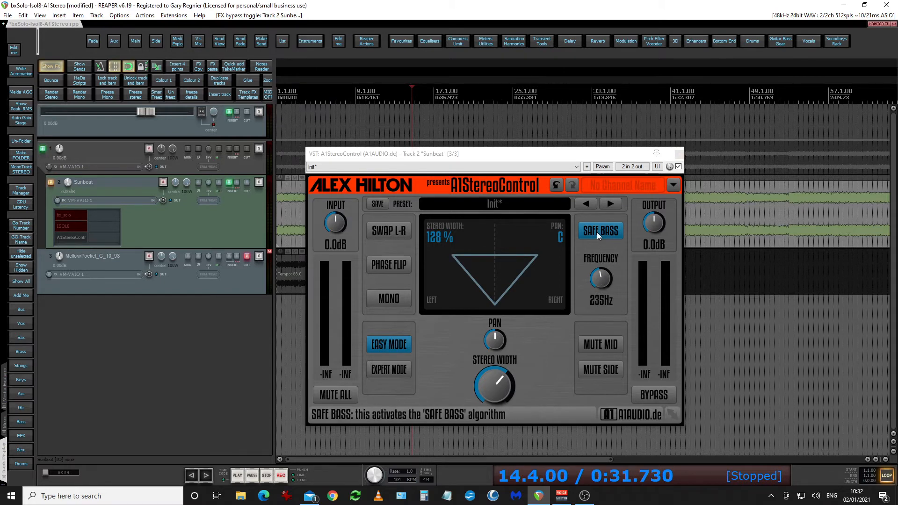
{"action": "left_click_drag", "start_coordinate": [600, 283], "coordinate": [599, 287]}
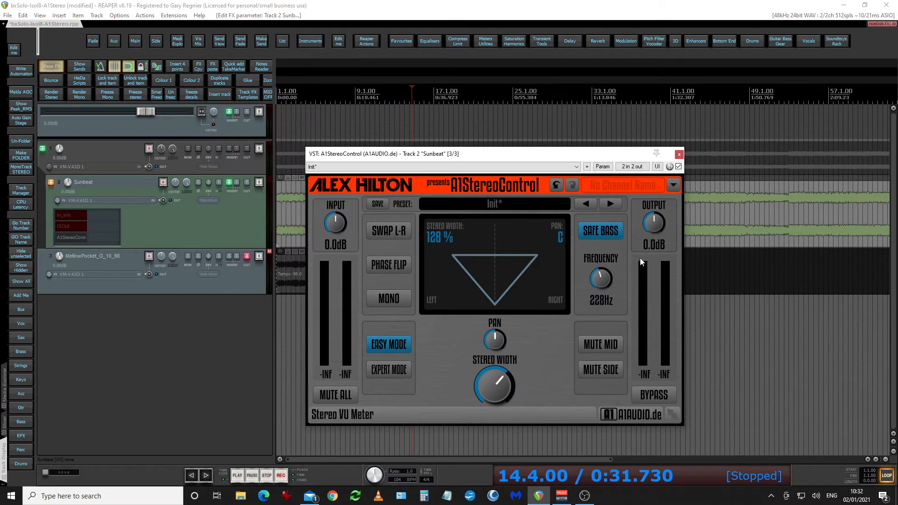
{"action": "left_click_drag", "start_coordinate": [605, 272], "coordinate": [605, 299]}
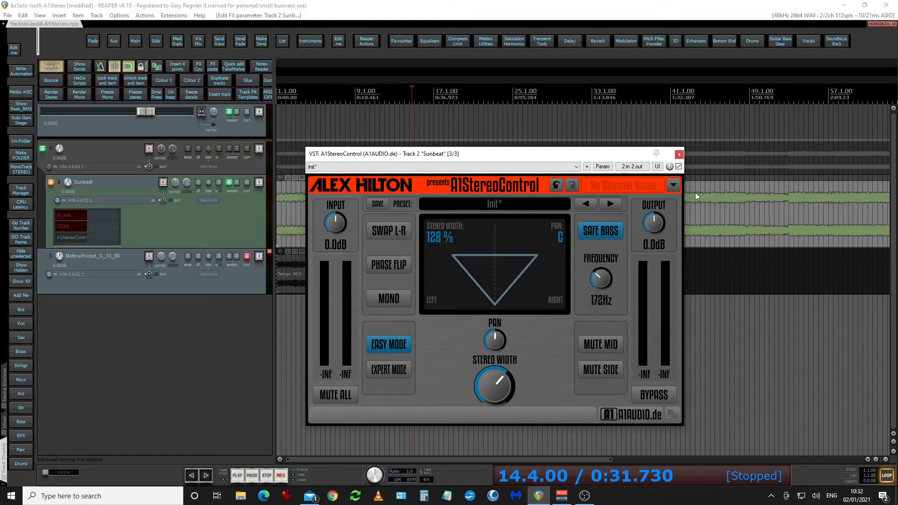
- Close the A1StereoControl window and bypass the plugin on the Sunbeat track
{"action": "left_click", "coordinate": [679, 155]}
{"action": "left_click", "coordinate": [679, 156]}
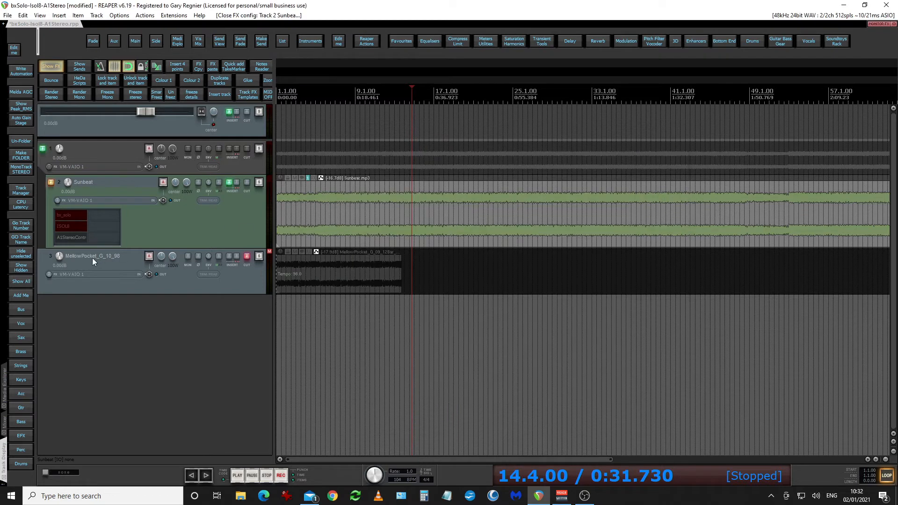
{"action": "left_click", "coordinate": [72, 237], "text": "shift"}
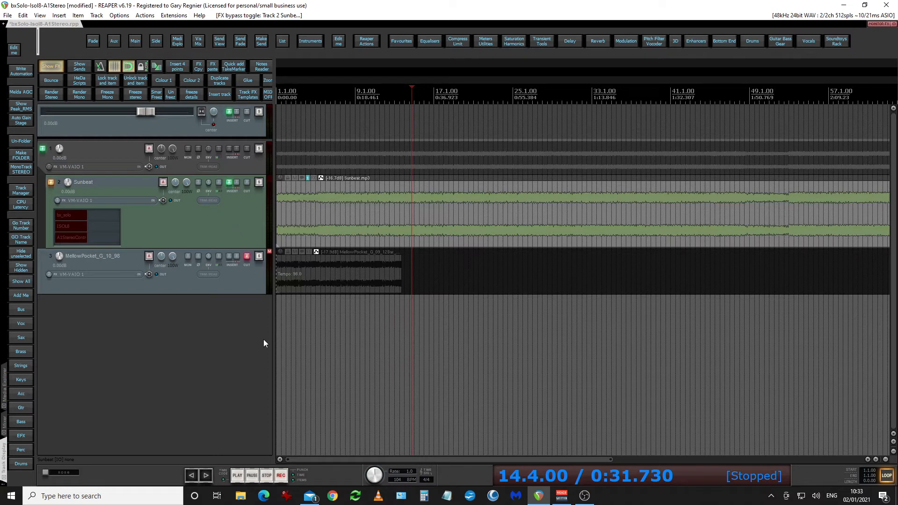
- Return to the project start, mute Sunbeat, and unmute the MellowPocket track with its effects chain bypassed
{"action": "left_click", "coordinate": [193, 474]}
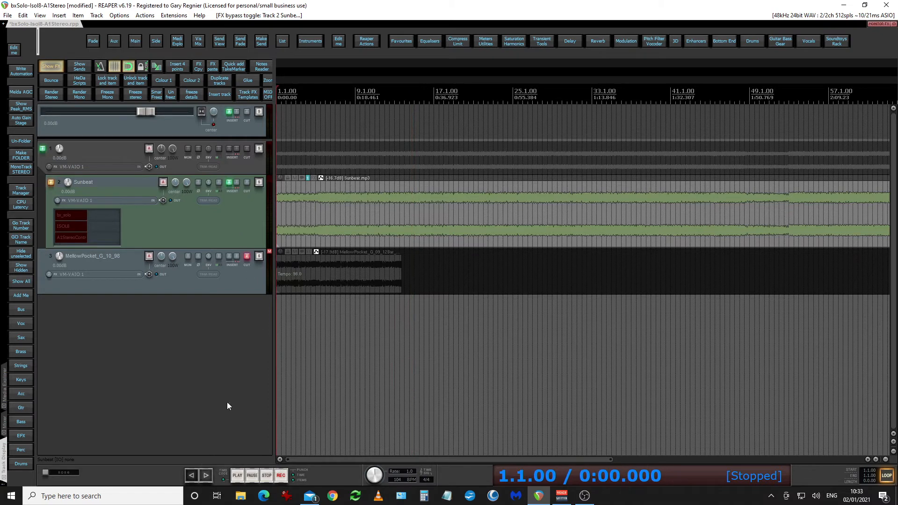
{"action": "left_click", "coordinate": [247, 183]}
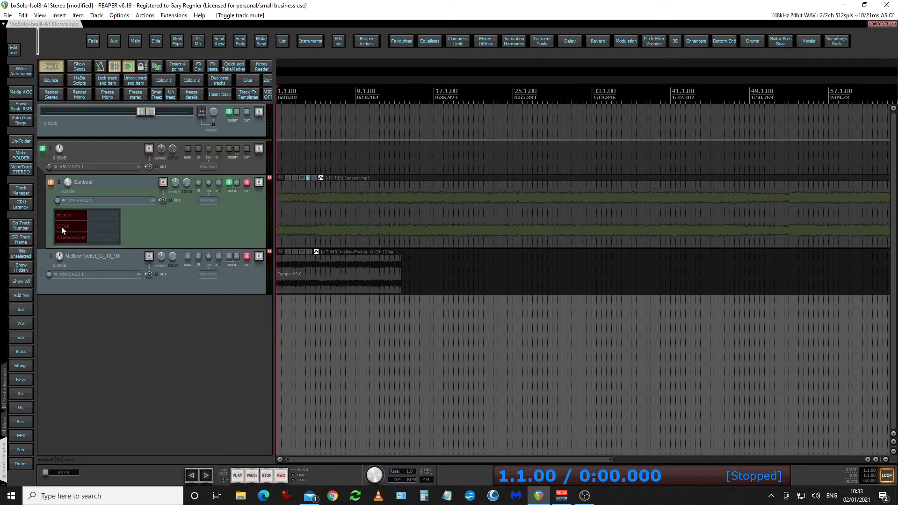
{"action": "left_click_drag", "start_coordinate": [249, 276], "coordinate": [248, 275]}
{"action": "left_click", "coordinate": [237, 256]}
{"action": "left_click", "coordinate": [248, 256]}
- Listen to the opening bars of the MellowPocket track and stop playback
{"action": "scroll", "coordinate": [376, 296], "scroll_direction": "up", "scroll_amount": 4}
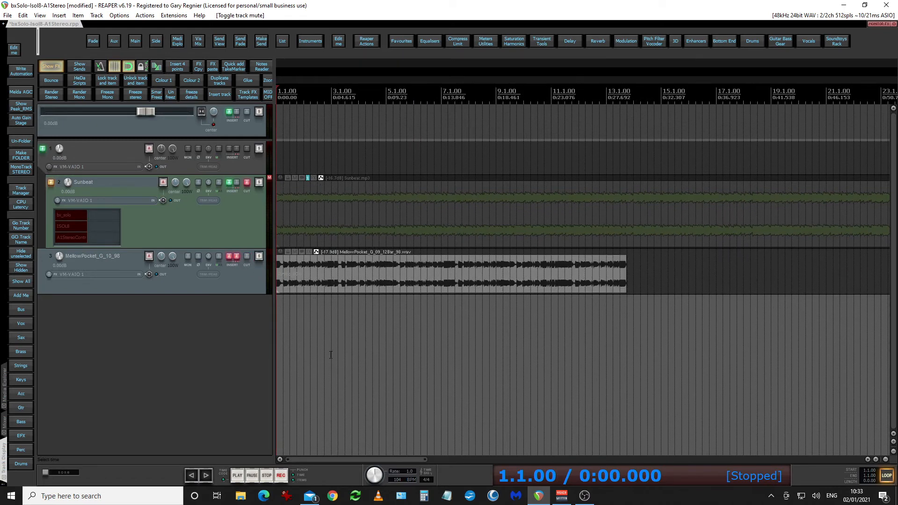
{"action": "key", "text": "space"}
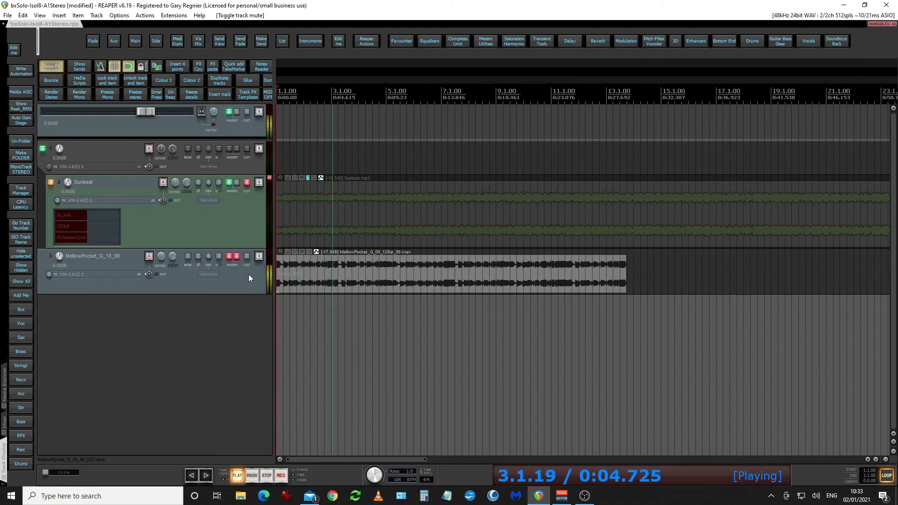
{"action": "key", "text": "space"}
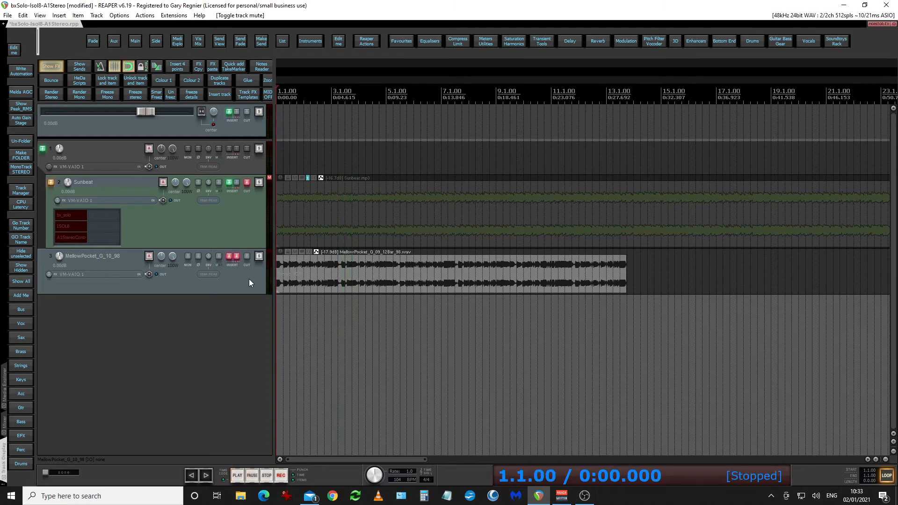
- Duplicate the MellowPocket_G_10_98 track
{"action": "left_click", "coordinate": [249, 279]}
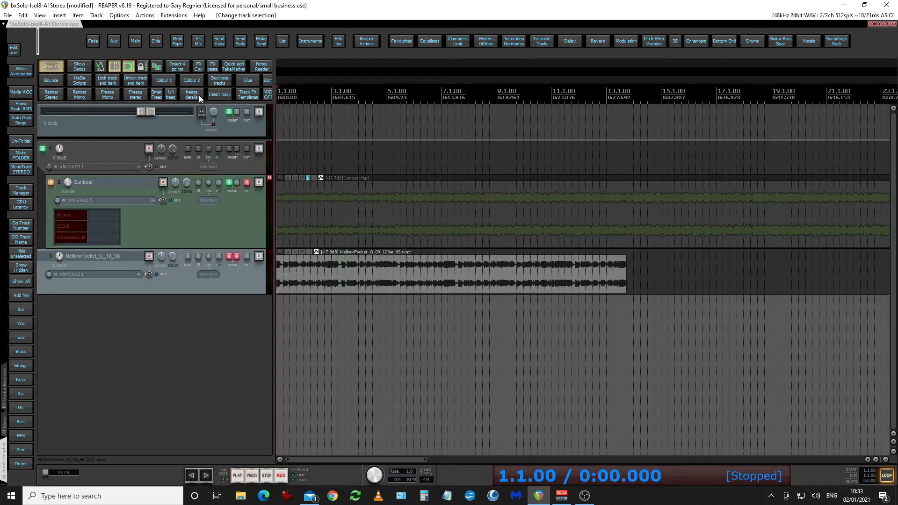
{"action": "left_click", "coordinate": [217, 81]}
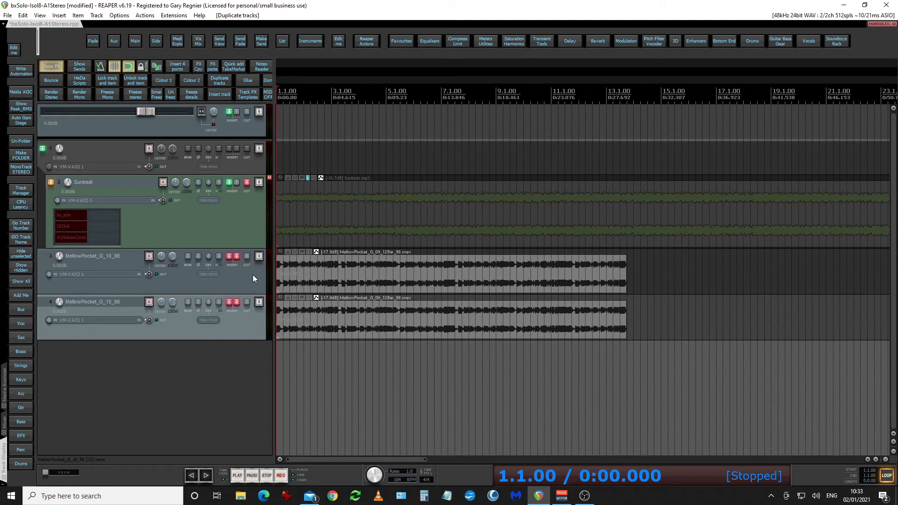
- Re-enable the effects chain on MellowPocket track 3, activate its ISOL8 plugin, and close the chain window
{"action": "left_click", "coordinate": [237, 257]}
{"action": "left_click", "coordinate": [229, 256]}
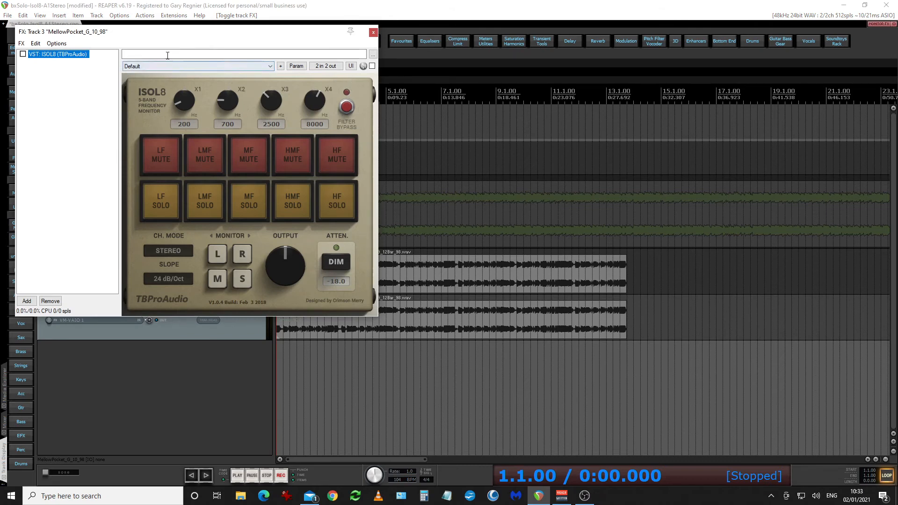
{"action": "left_click", "coordinate": [23, 54]}
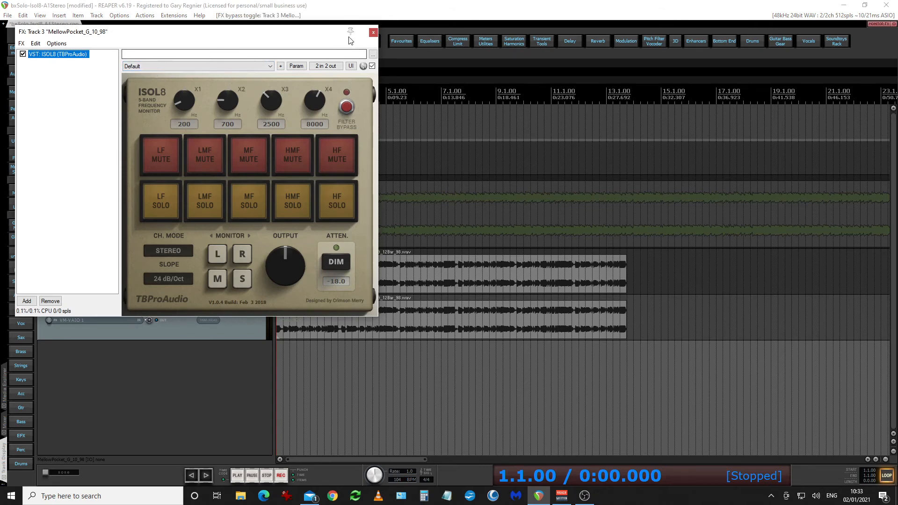
{"action": "left_click", "coordinate": [373, 32]}
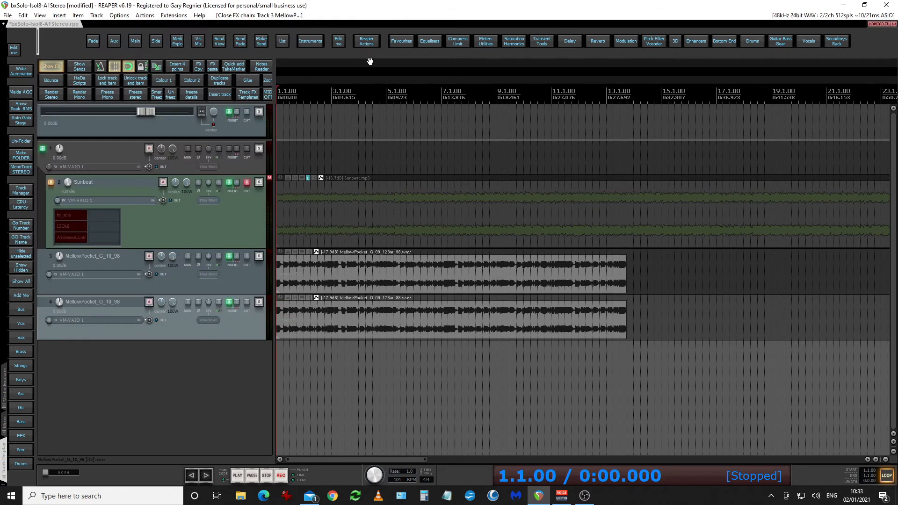
- Activate the ISOL8 plugin in MellowPocket track 4's effects chain and close the chain window
{"action": "left_click", "coordinate": [231, 302]}
{"action": "left_click", "coordinate": [23, 54]}
{"action": "left_click", "coordinate": [374, 32]}
- Play both MellowPocket tracks, invert the phase of track 3 during playback, and stop
{"action": "key", "text": "space"}
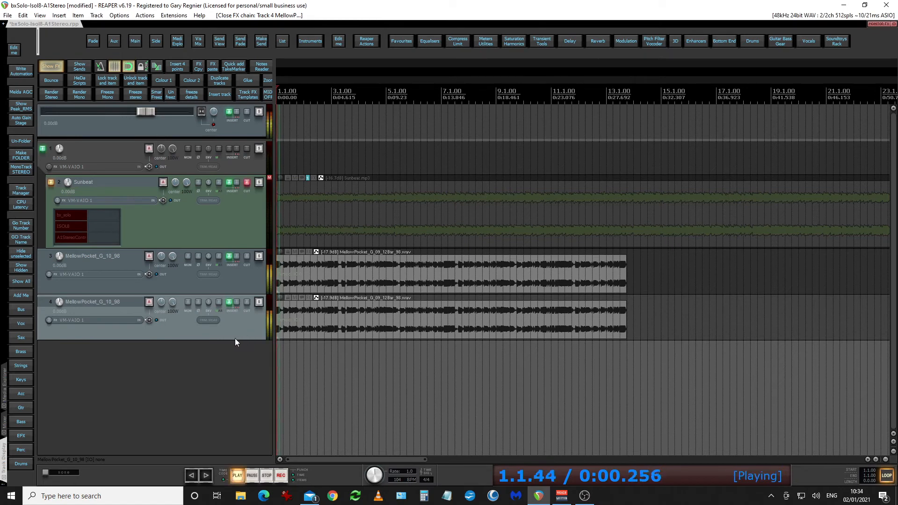
{"action": "left_click", "coordinate": [198, 258]}
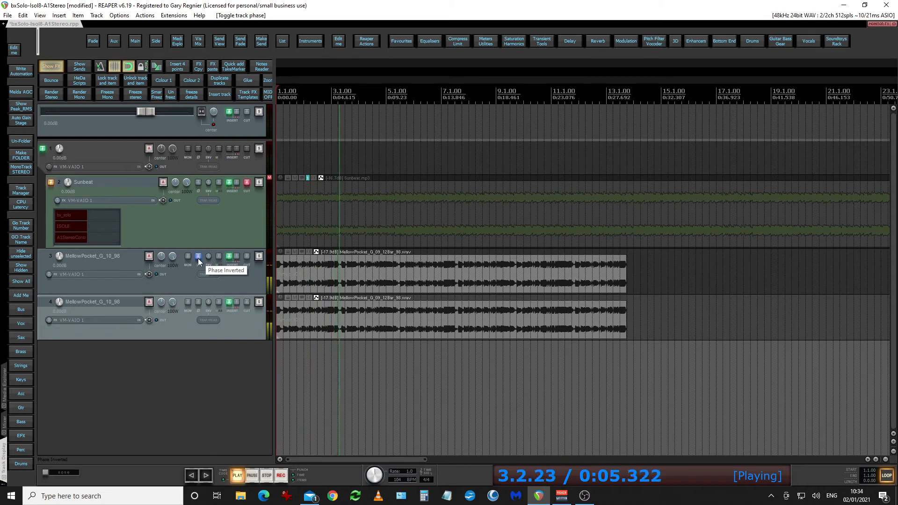
{"action": "key", "text": "space"}
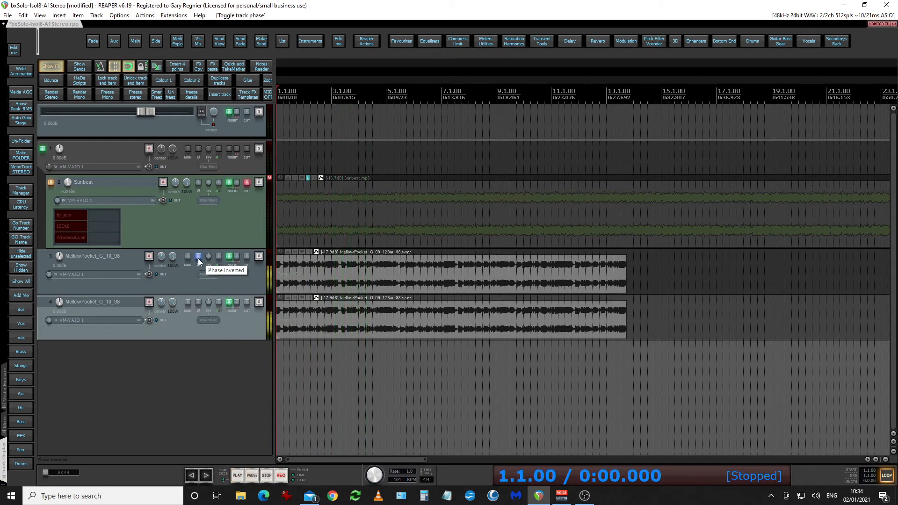
- Open track 4's ISOL8, move its window clear of the track list, and colour track 4 orange-brown (#A16E29)
{"action": "left_click", "coordinate": [229, 303]}
{"action": "left_click", "coordinate": [234, 330]}
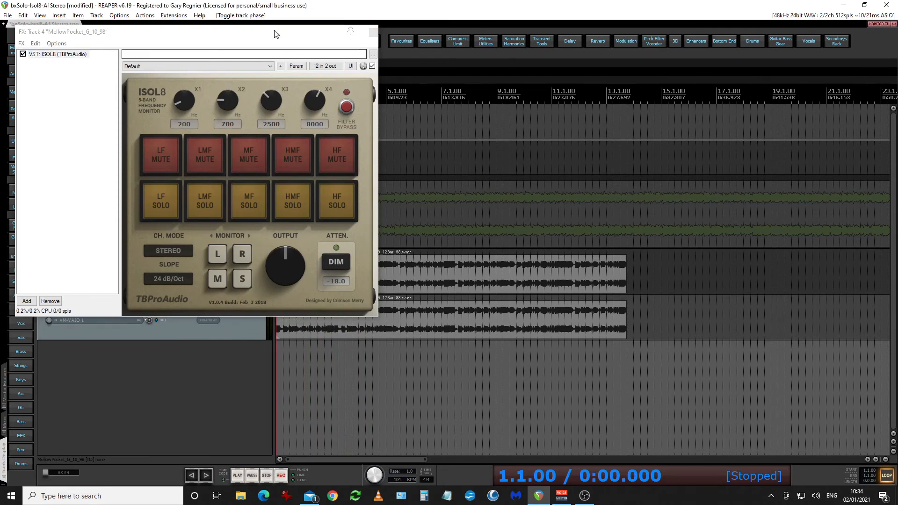
{"action": "left_click_drag", "start_coordinate": [265, 32], "coordinate": [571, 104]}
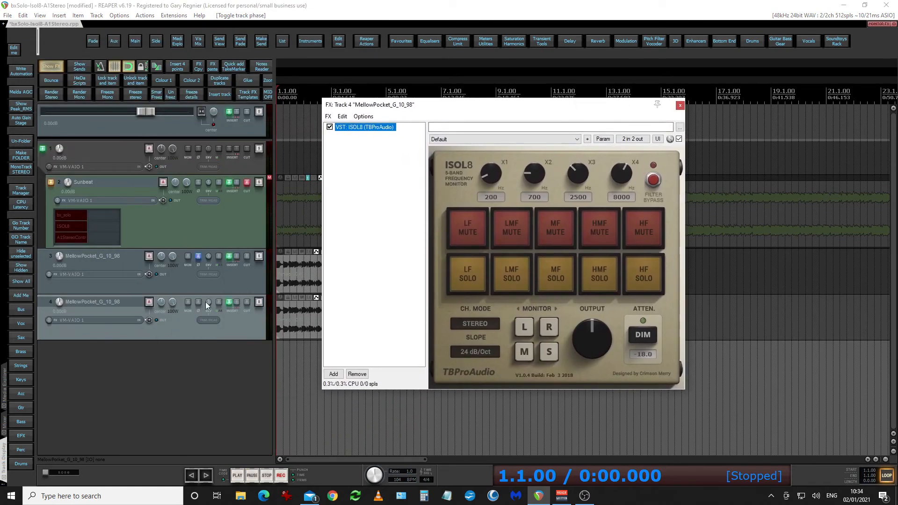
{"action": "left_click", "coordinate": [163, 80]}
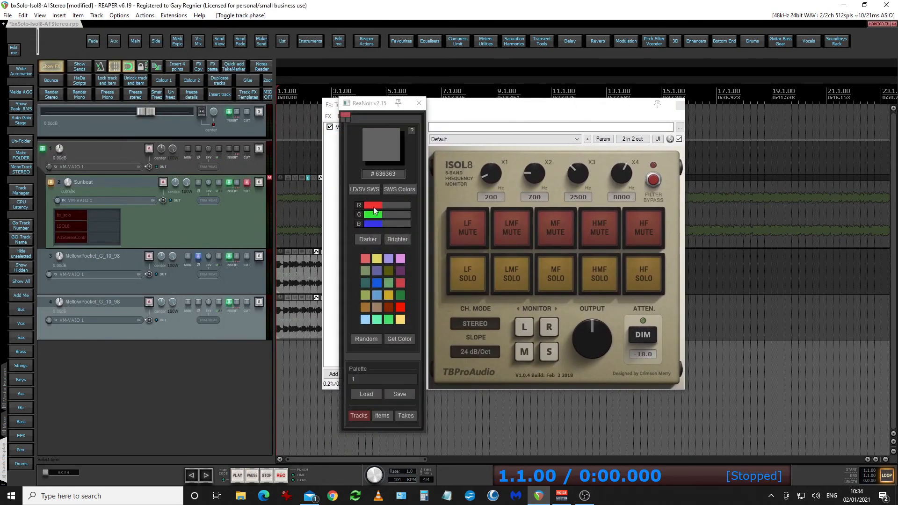
{"action": "left_click", "coordinate": [369, 306]}
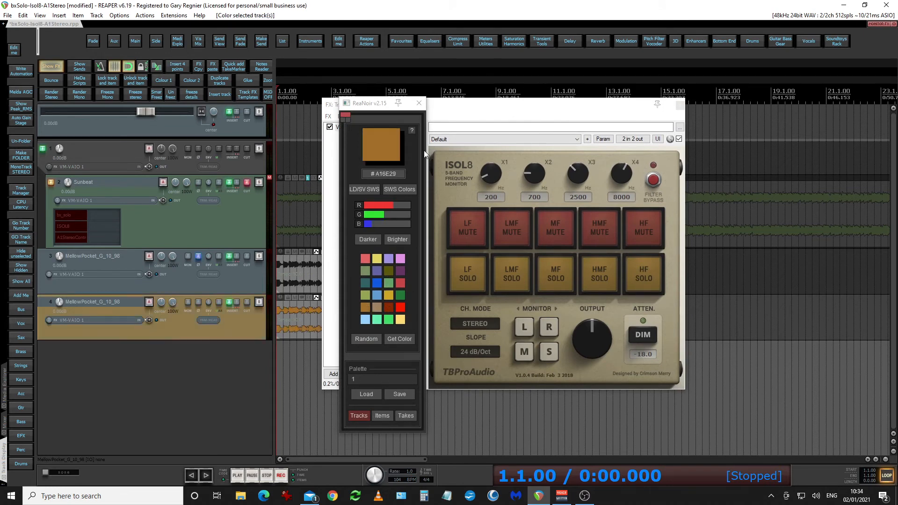
{"action": "left_click", "coordinate": [419, 109]}
- During playback, solo the LF band in track 4's ISOL8 and set its X1 crossover to 150 Hz
{"action": "key", "text": "space"}
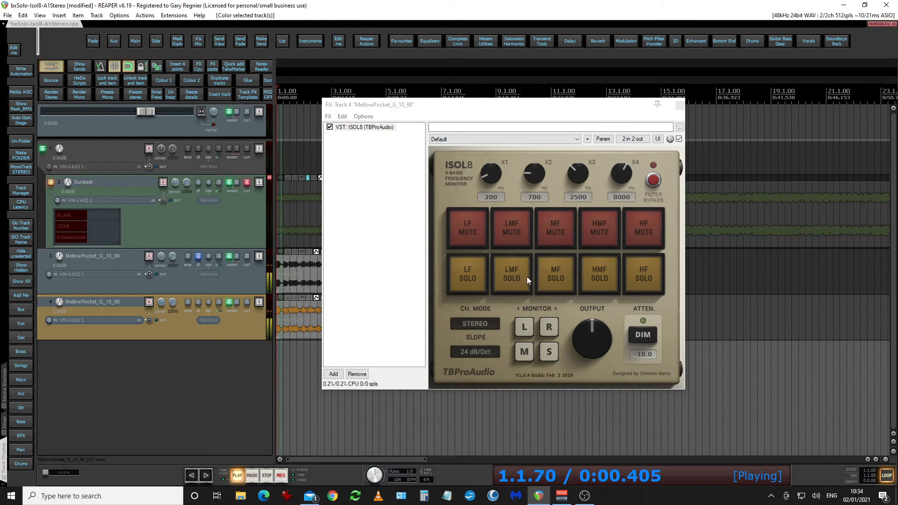
{"action": "left_click", "coordinate": [463, 278]}
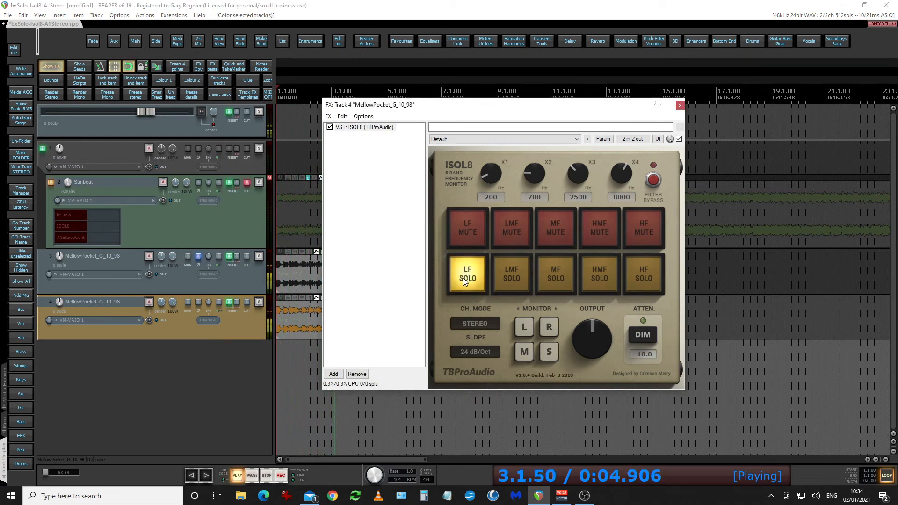
{"action": "double_click", "coordinate": [491, 197]}
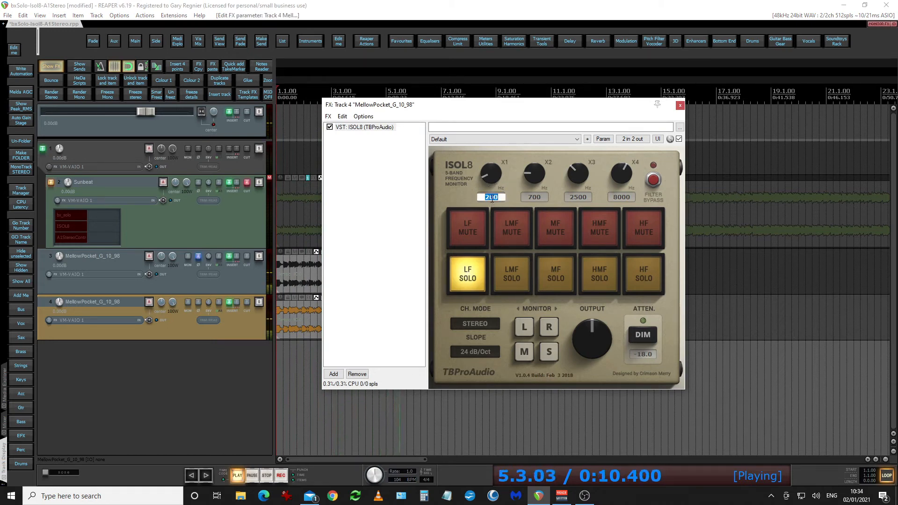
{"action": "type", "text": "150"}
{"action": "key", "text": "Return"}
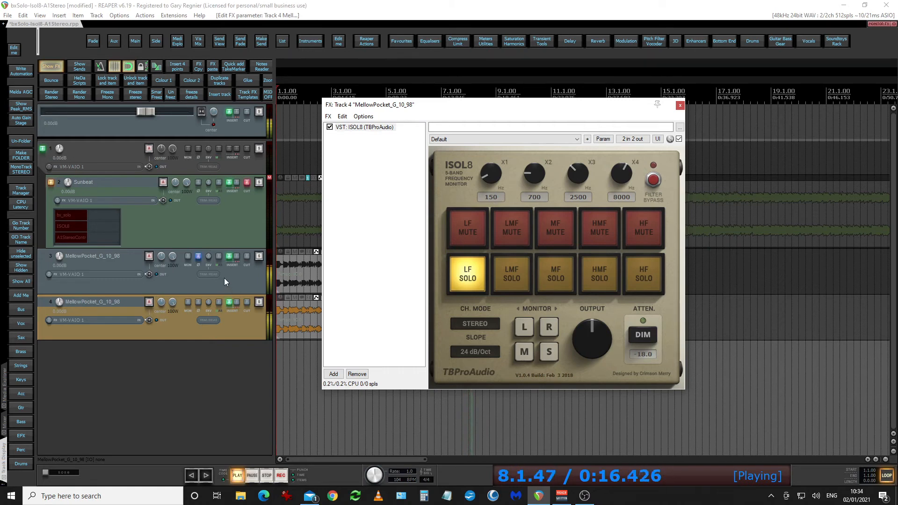
- Set X1 to 150 Hz and mute the LF band in track 3's ISOL8, close both chain windows, and stop playback
{"action": "left_click", "coordinate": [228, 256]}
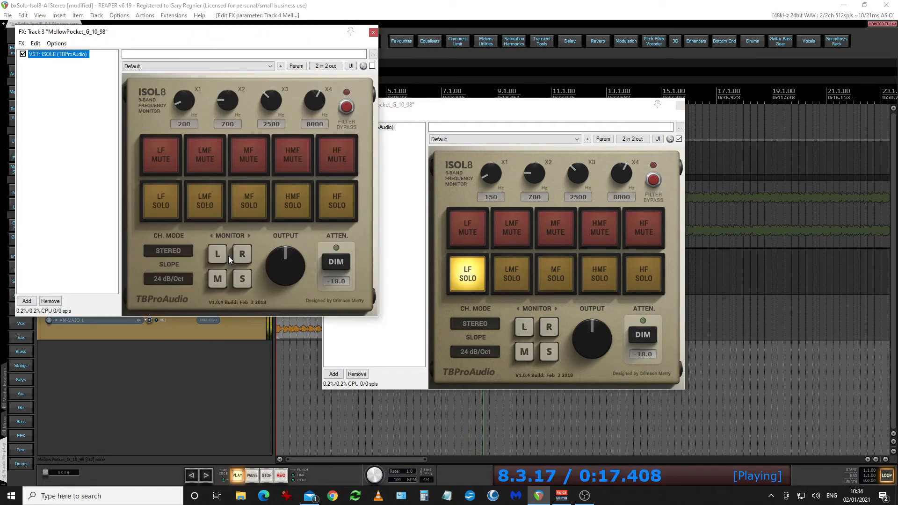
{"action": "left_click", "coordinate": [189, 124]}
{"action": "type", "text": "150"}
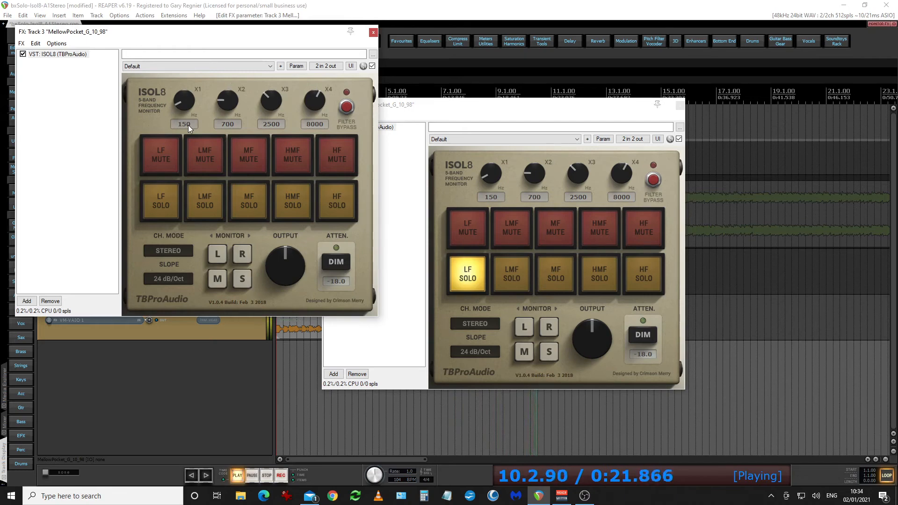
{"action": "left_click", "coordinate": [163, 156]}
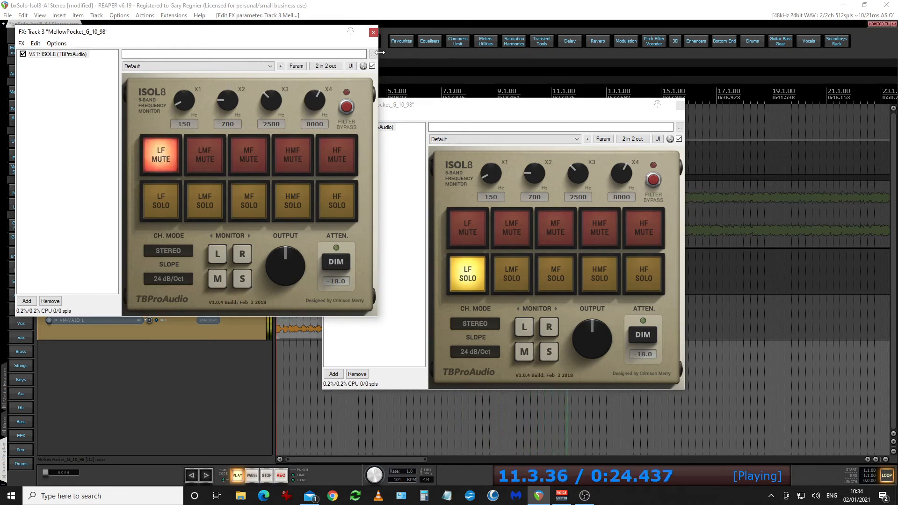
{"action": "left_click", "coordinate": [373, 32]}
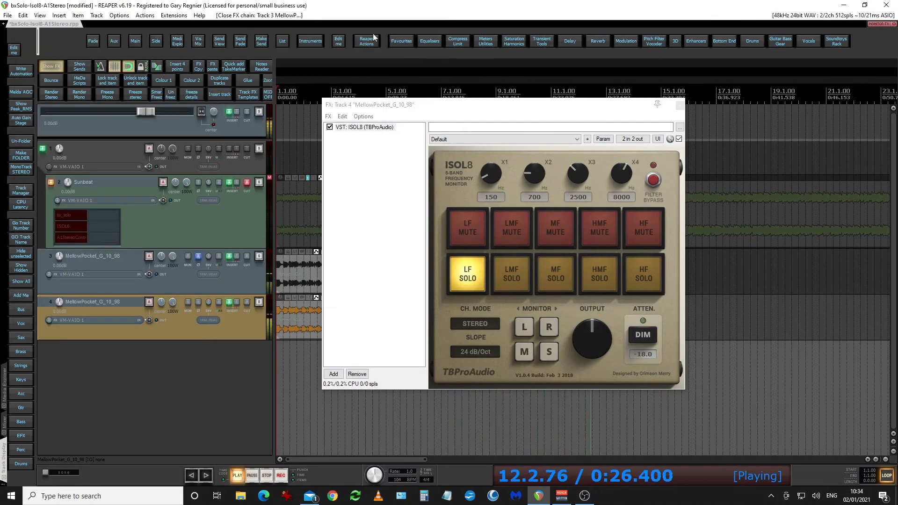
{"action": "left_click", "coordinate": [680, 105]}
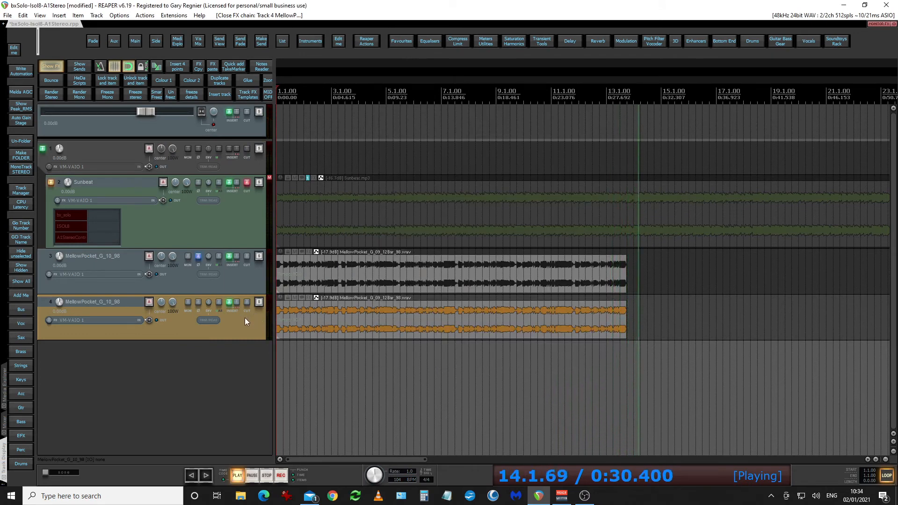
{"action": "key", "text": "space"}
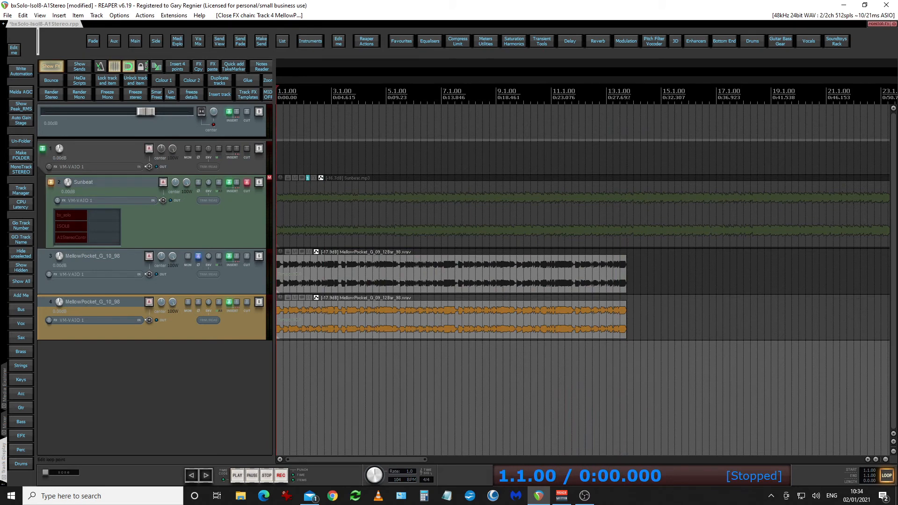
- Make a time selection spanning the MellowPocket items, return track 3's phase to normal, and start playback
{"action": "left_click_drag", "start_coordinate": [626, 105], "coordinate": [278, 121]}
{"action": "left_click", "coordinate": [198, 257]}
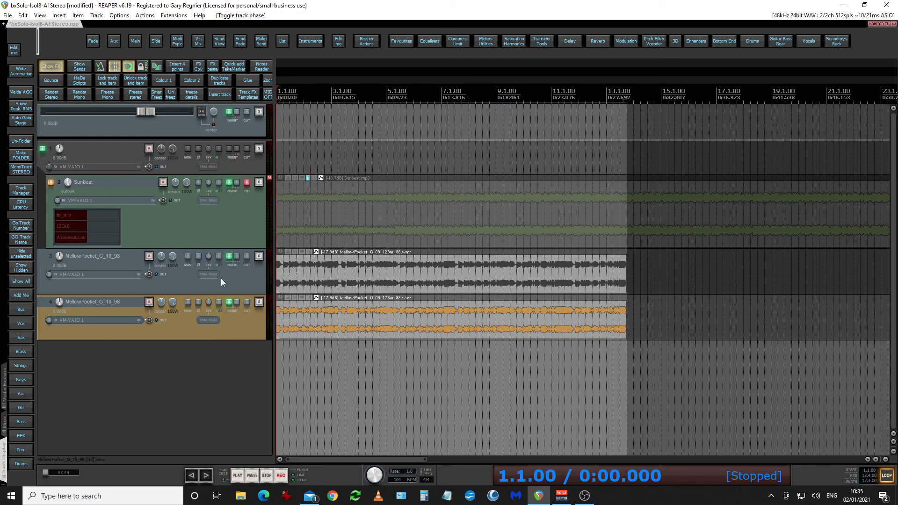
{"action": "key", "text": "space"}
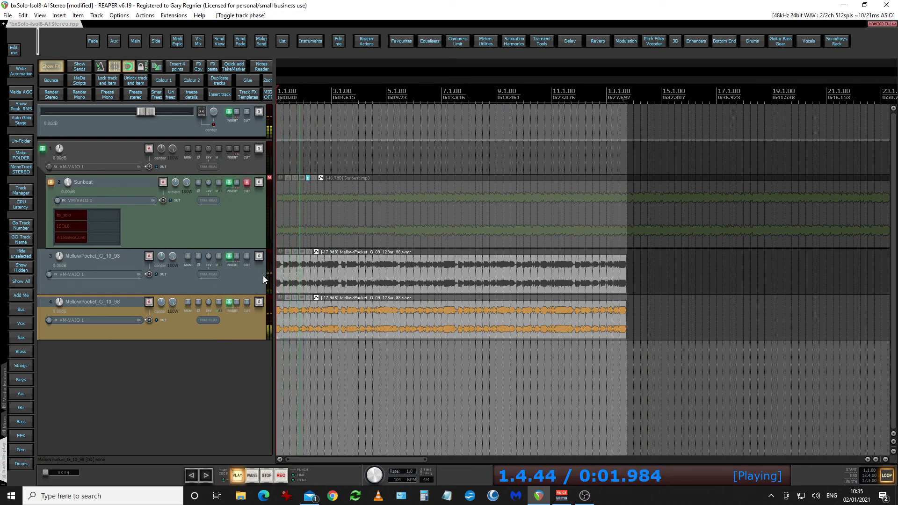
- Listen to MellowPocket track 4 and track 3 soloed in turn, and clear both solos
{"action": "left_click", "coordinate": [257, 302]}
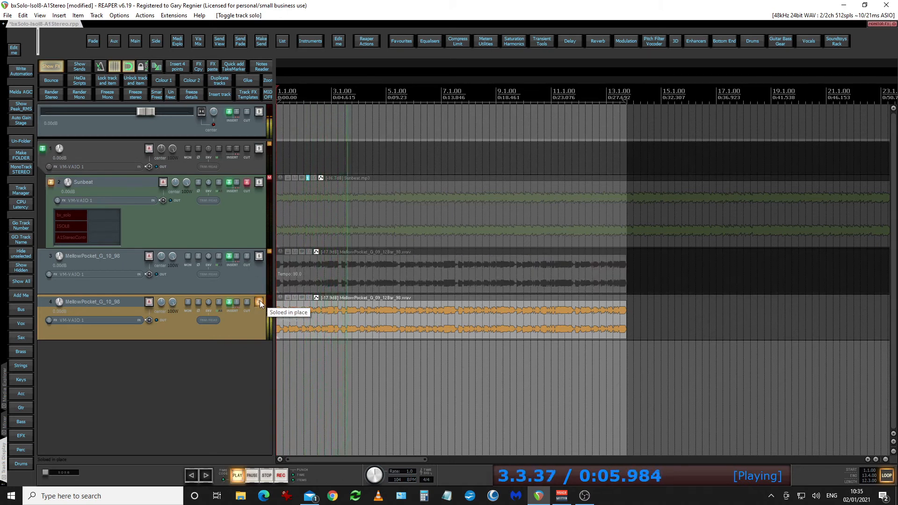
{"action": "left_click", "coordinate": [259, 303]}
{"action": "left_click", "coordinate": [259, 257]}
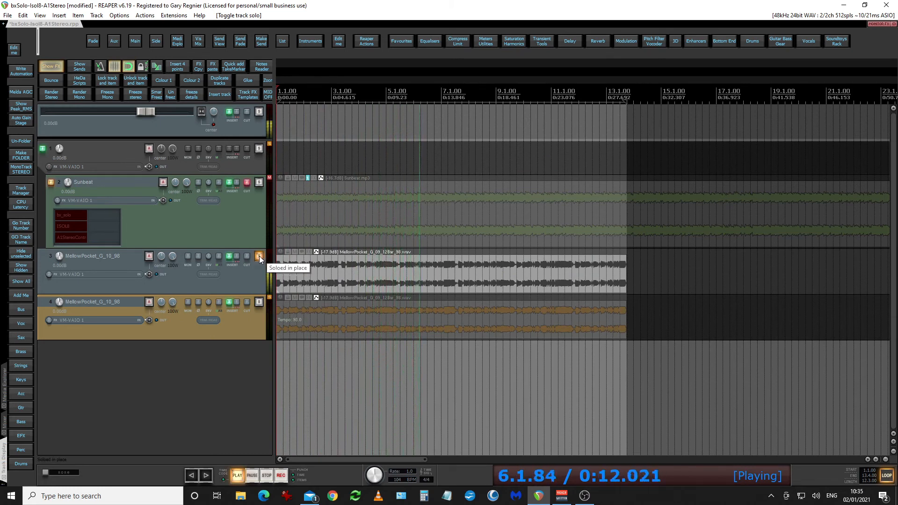
{"action": "left_click", "coordinate": [259, 256]}
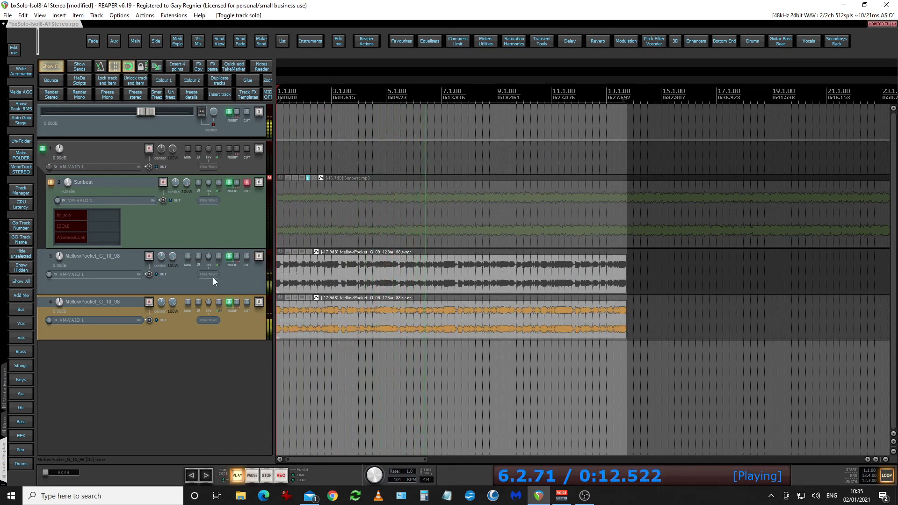
- Invert the phase of MellowPocket track 3 while both tracks play, and stop playback
{"action": "left_click", "coordinate": [199, 258]}
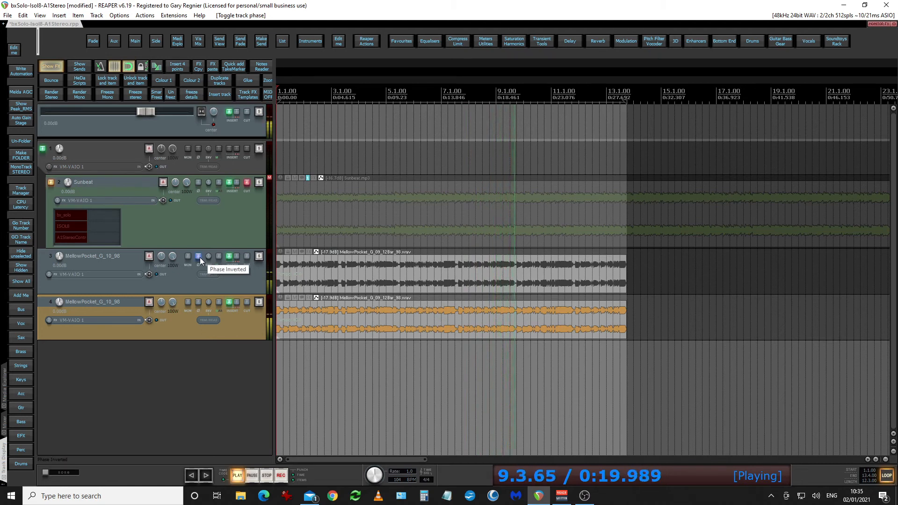
{"action": "key", "text": "space"}
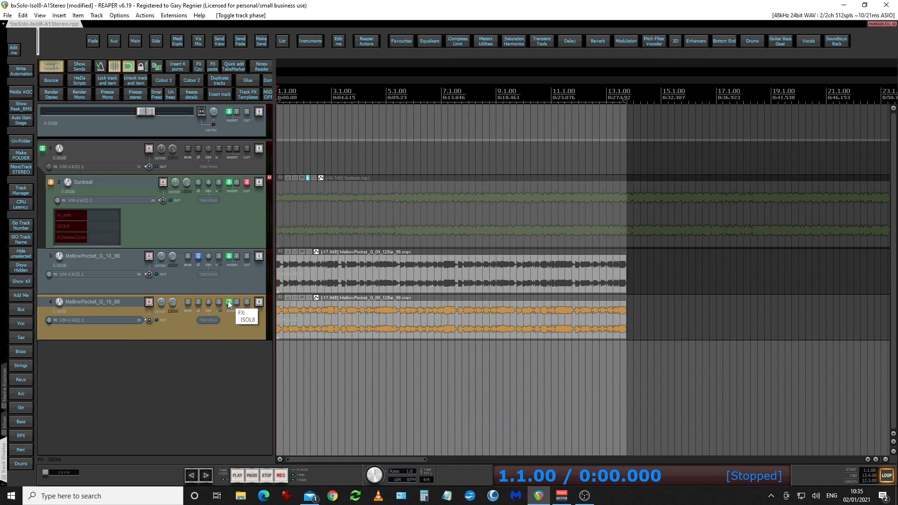
- Review the ISOL8 band settings of MellowPocket tracks 3 and 4, closing each chain window
{"action": "left_click", "coordinate": [230, 255]}
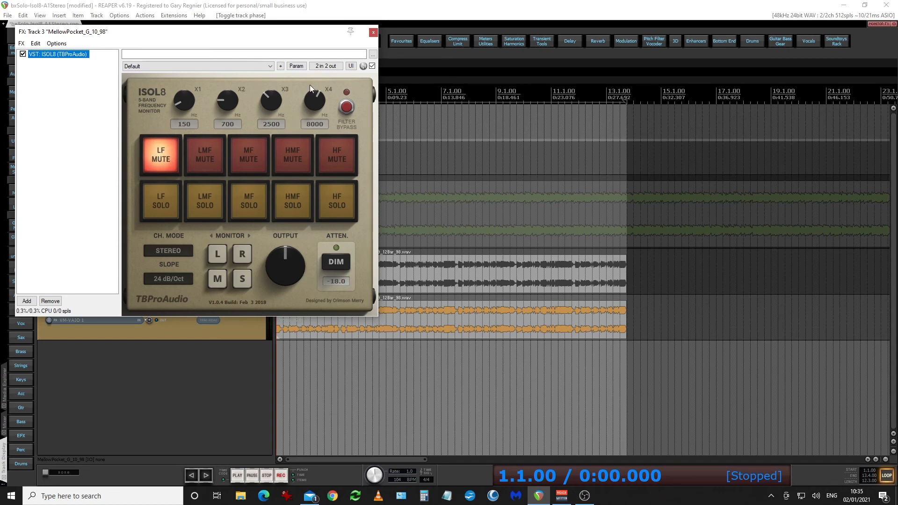
{"action": "left_click", "coordinate": [374, 32]}
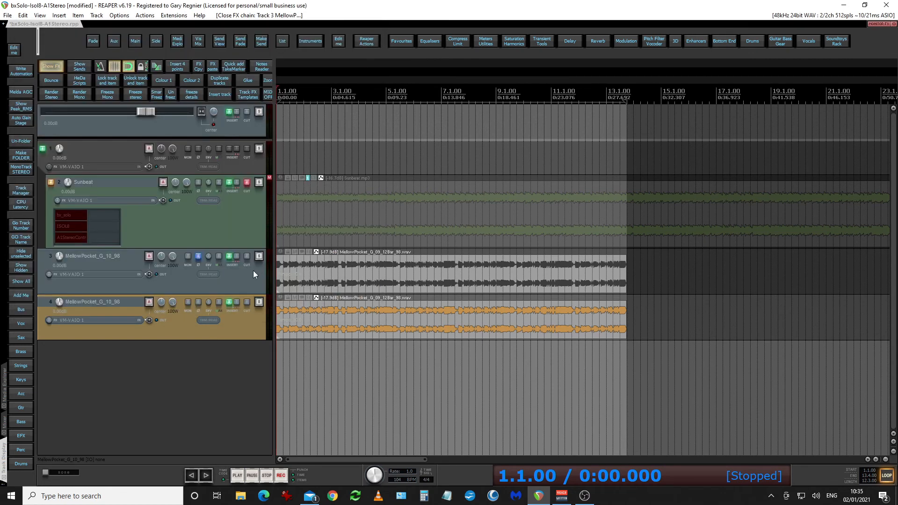
{"action": "left_click", "coordinate": [229, 302]}
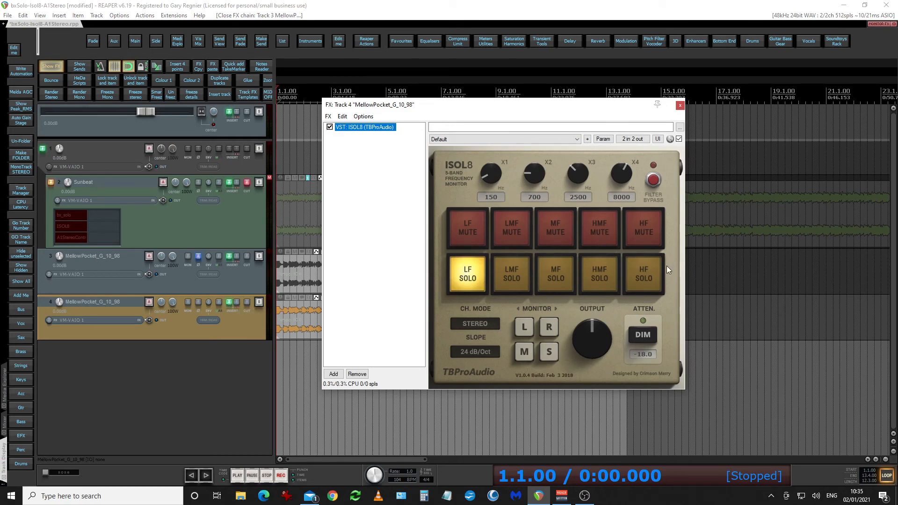
{"action": "left_click", "coordinate": [681, 106]}
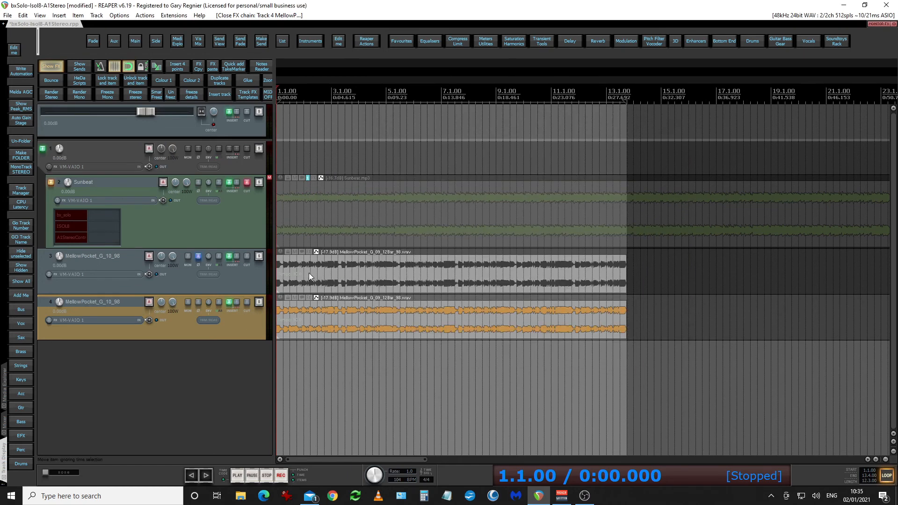
- Compare track 3's normal and inverted phase during playback, leave it inverted, stop, and select track 4
{"action": "left_click", "coordinate": [240, 274]}
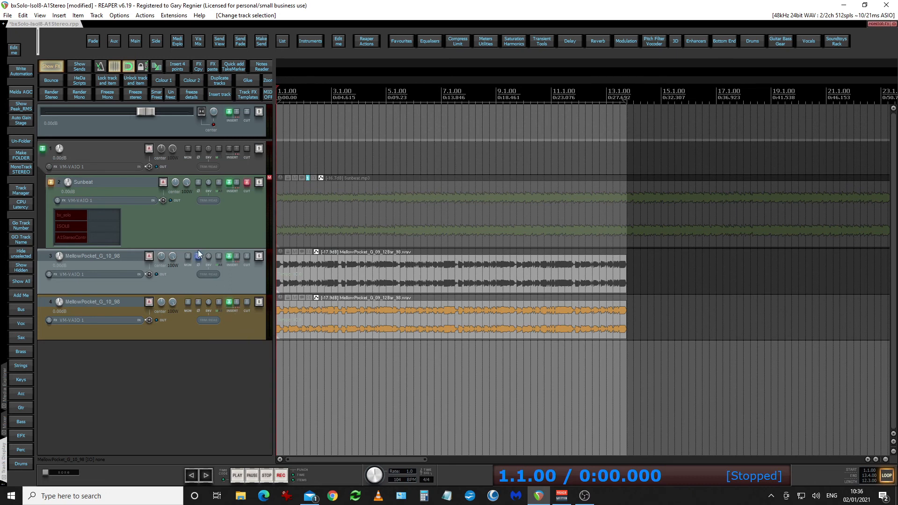
{"action": "key", "text": "space"}
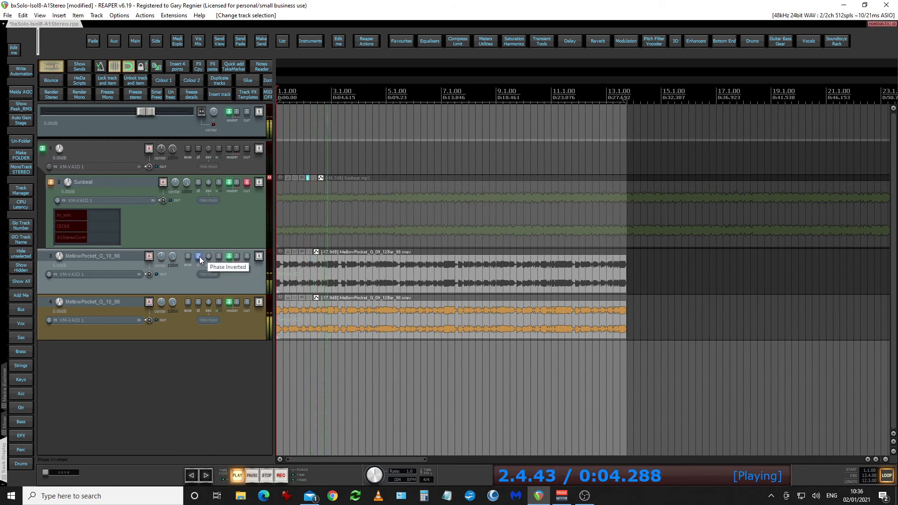
{"action": "left_click", "coordinate": [200, 256]}
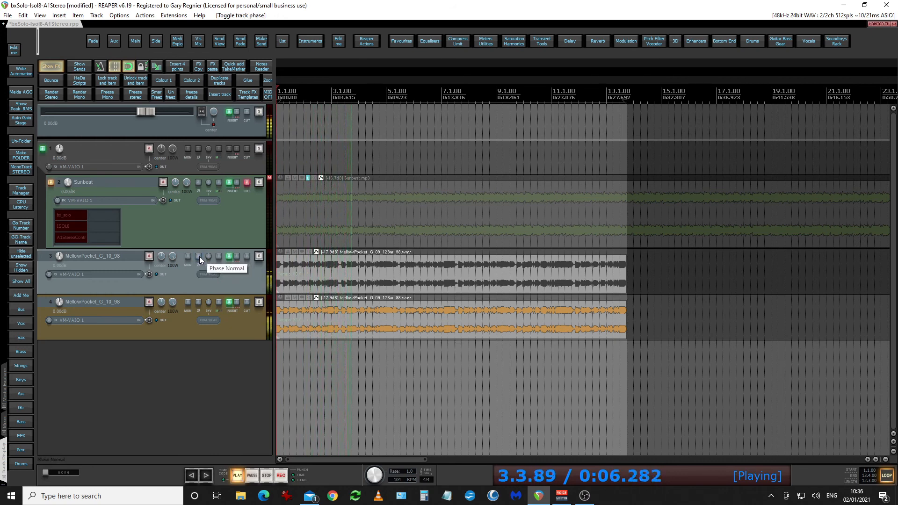
{"action": "left_click", "coordinate": [199, 256]}
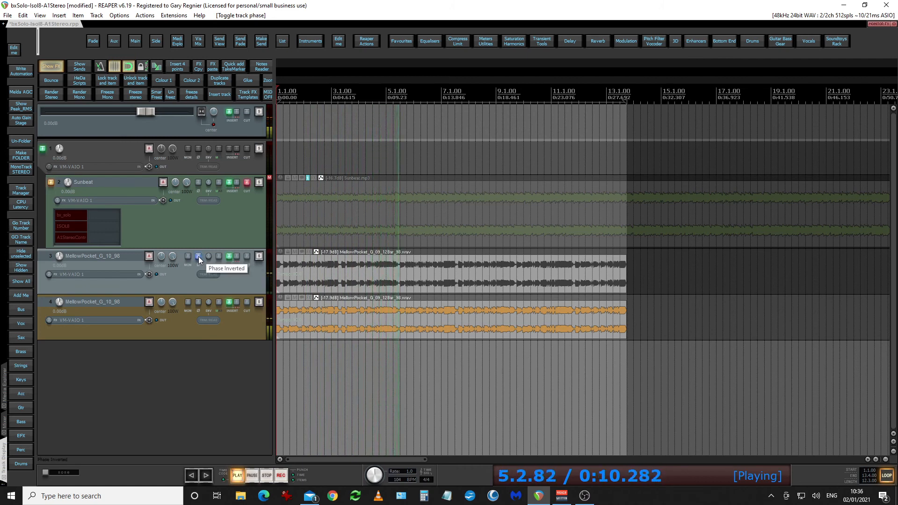
{"action": "key", "text": "space"}
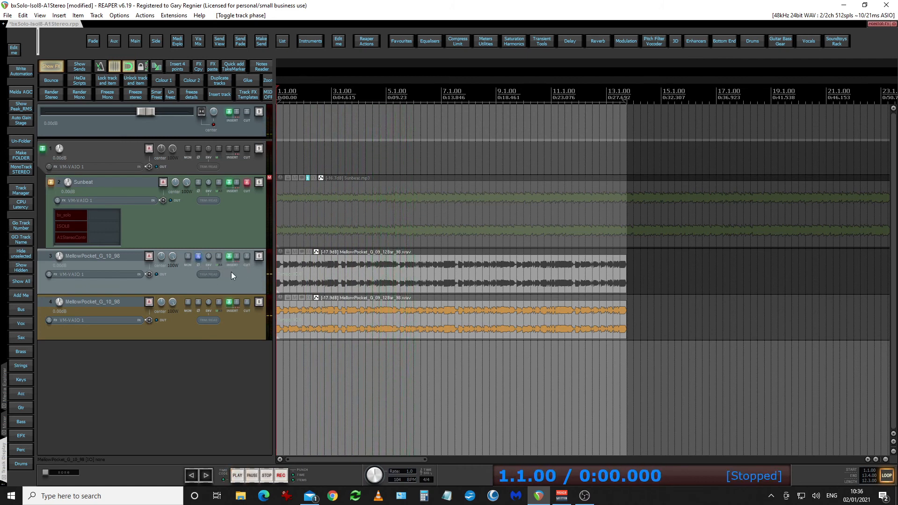
{"action": "left_click", "coordinate": [253, 326]}
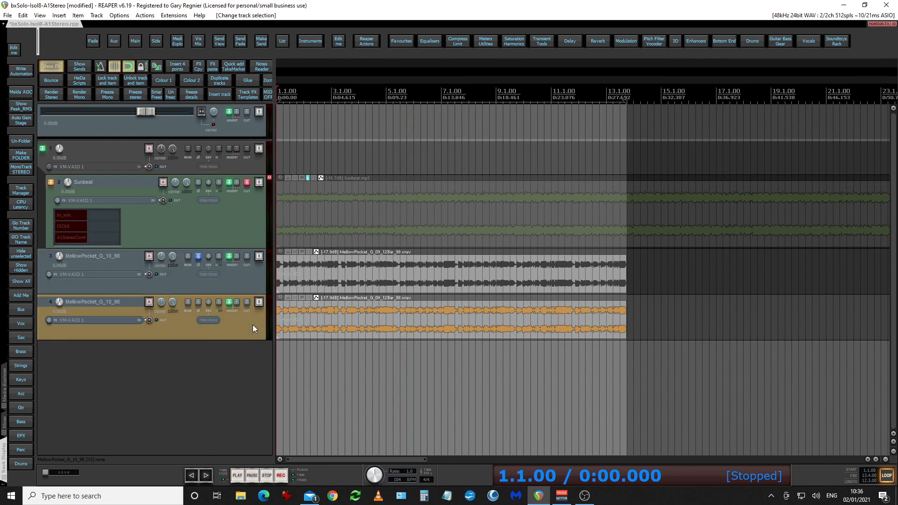